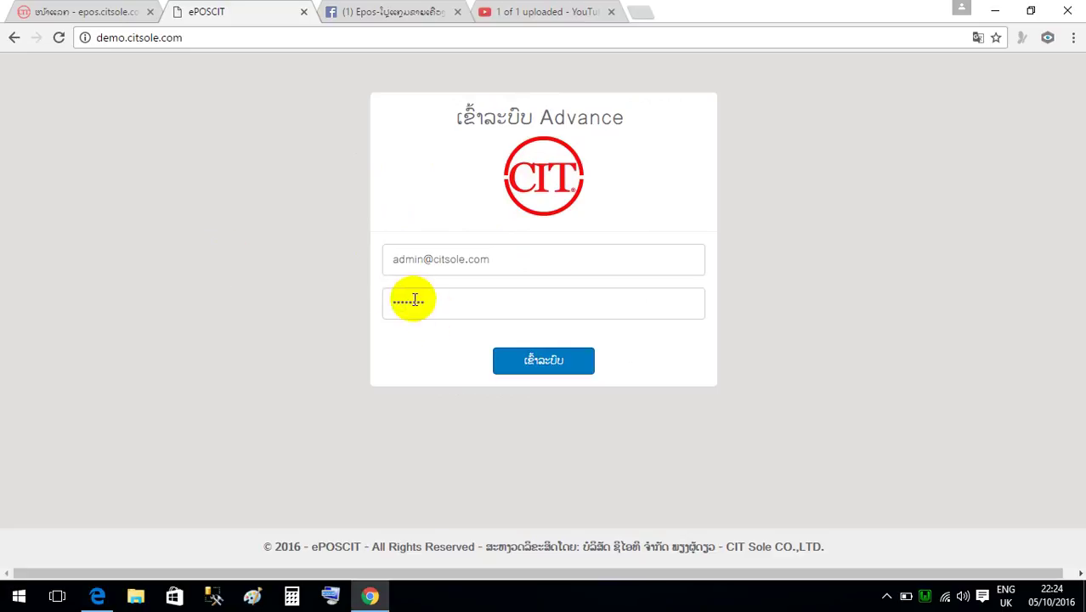
# Step: Log in to the demo site with the prefilled credentials and open the system settings page (ຕັ້ງຄ່າລະບົບ)
pyautogui.click(553, 361)
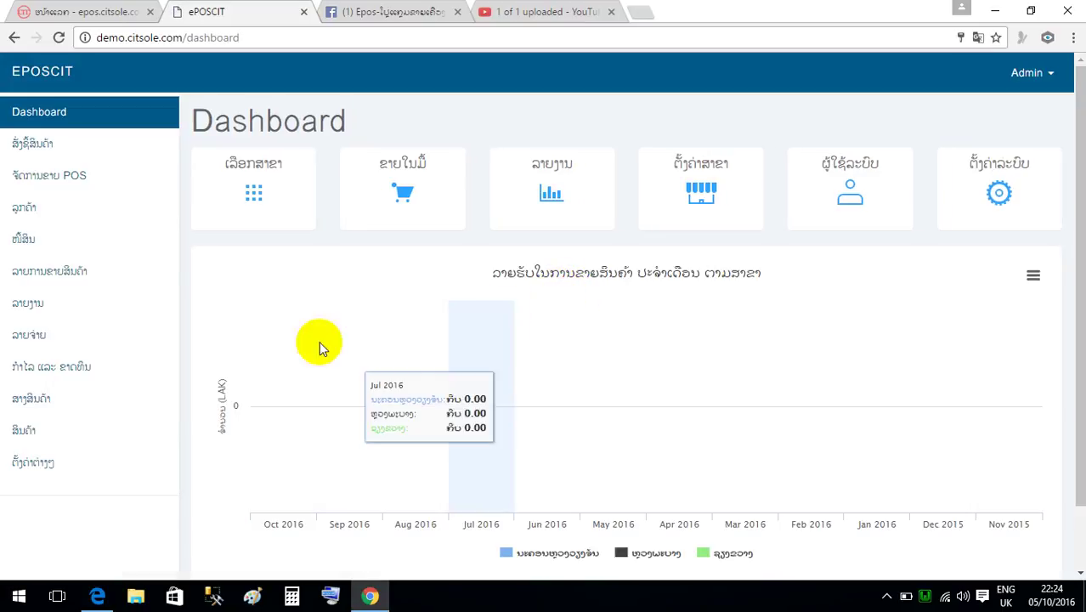
pyautogui.click(29, 463)
pyautogui.scroll(-1, 153, 468)
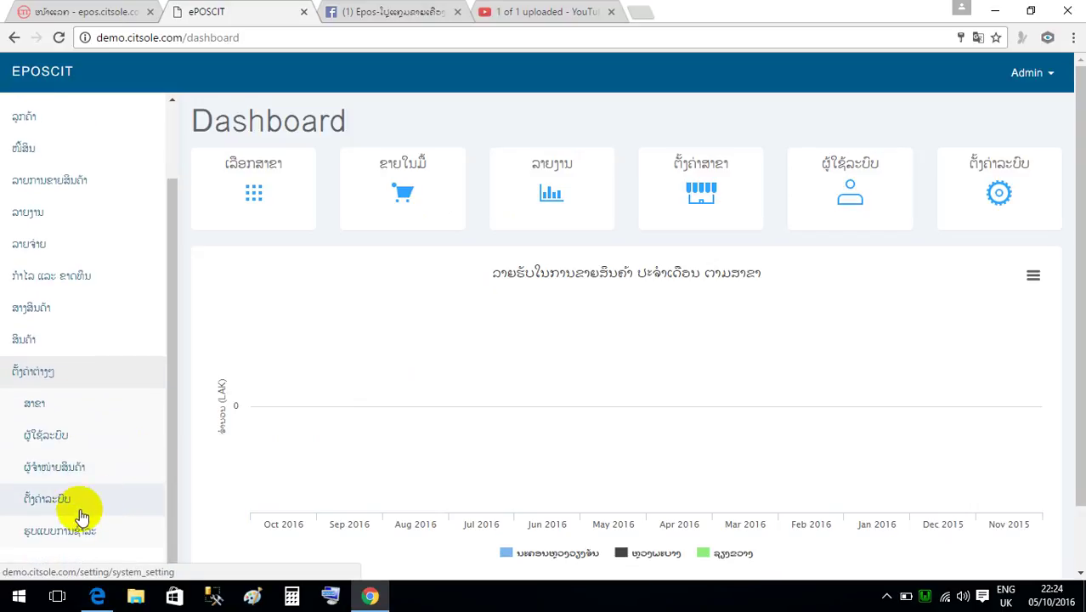
pyautogui.click(58, 504)
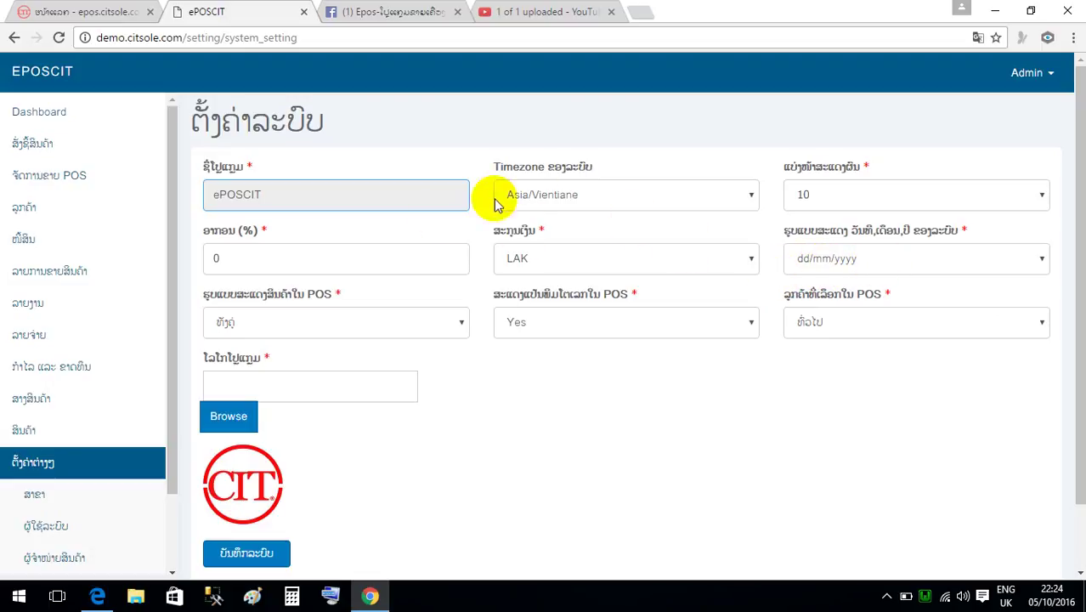
pyautogui.scroll(-1, 552, 225)
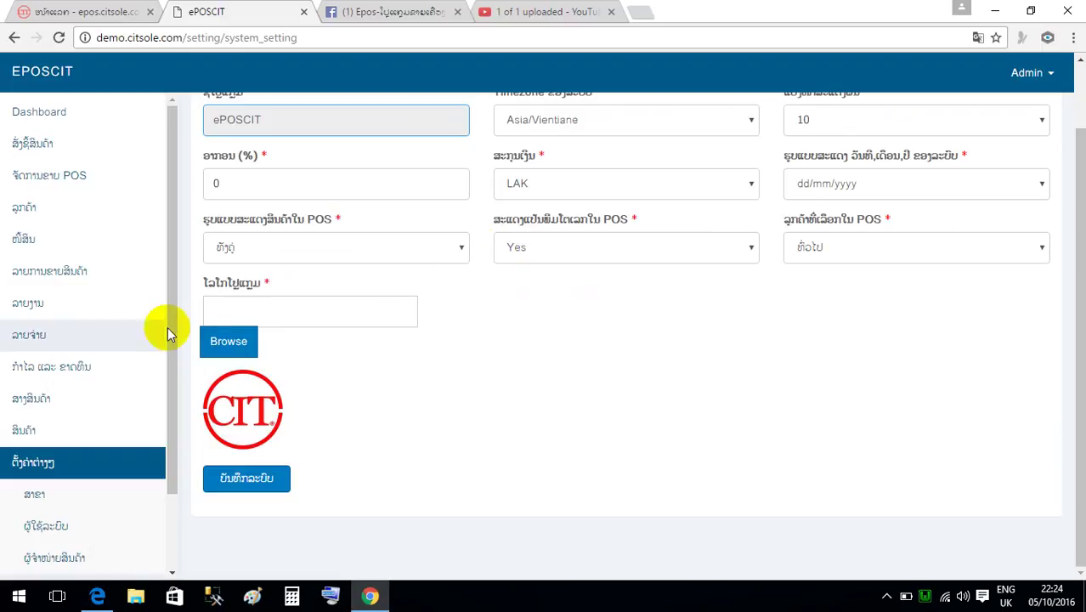
# Step: View the supplier list (ຜູ້ຈຳໜ່າຍສິນຄ້າ), check the epos.citsole.com home page, and return to the demo site
pyautogui.scroll(-2, 163, 322)
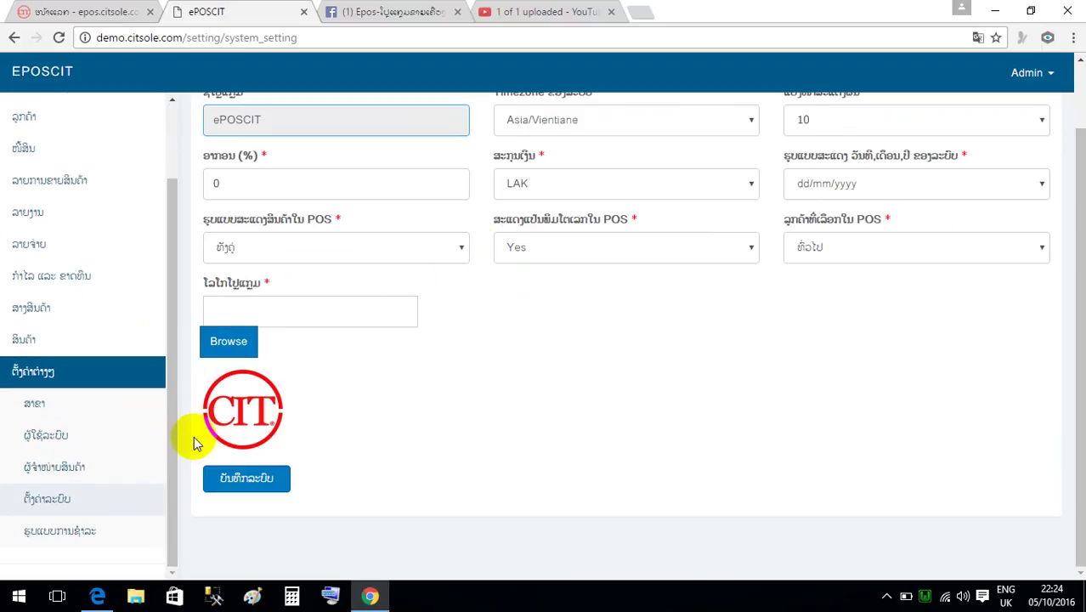
pyautogui.click(68, 470)
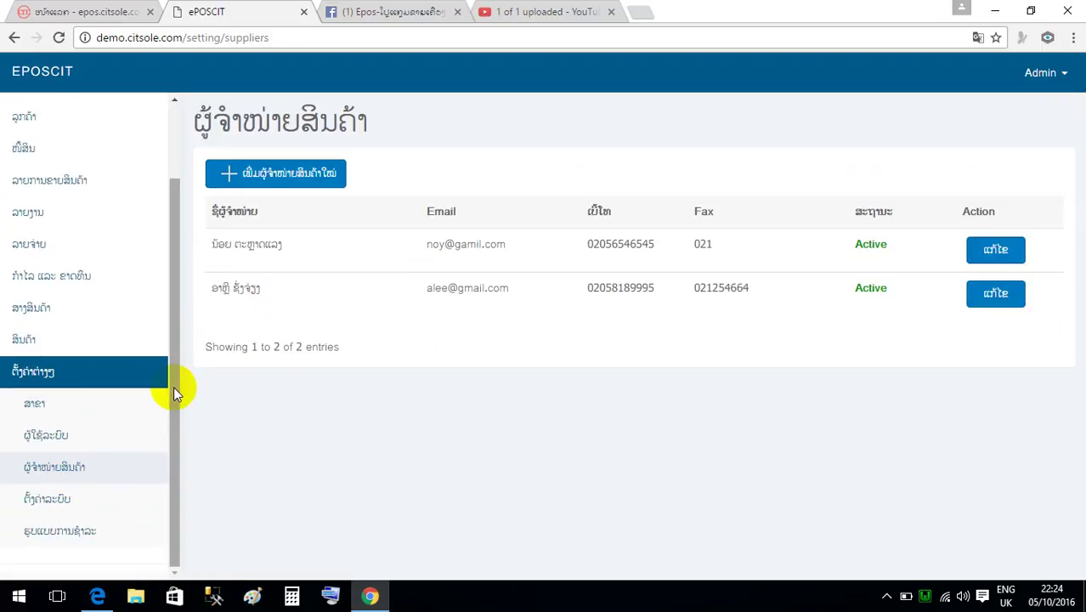
pyautogui.moveTo(173, 391); pyautogui.dragTo(166, 310)
pyautogui.click(128, 37)
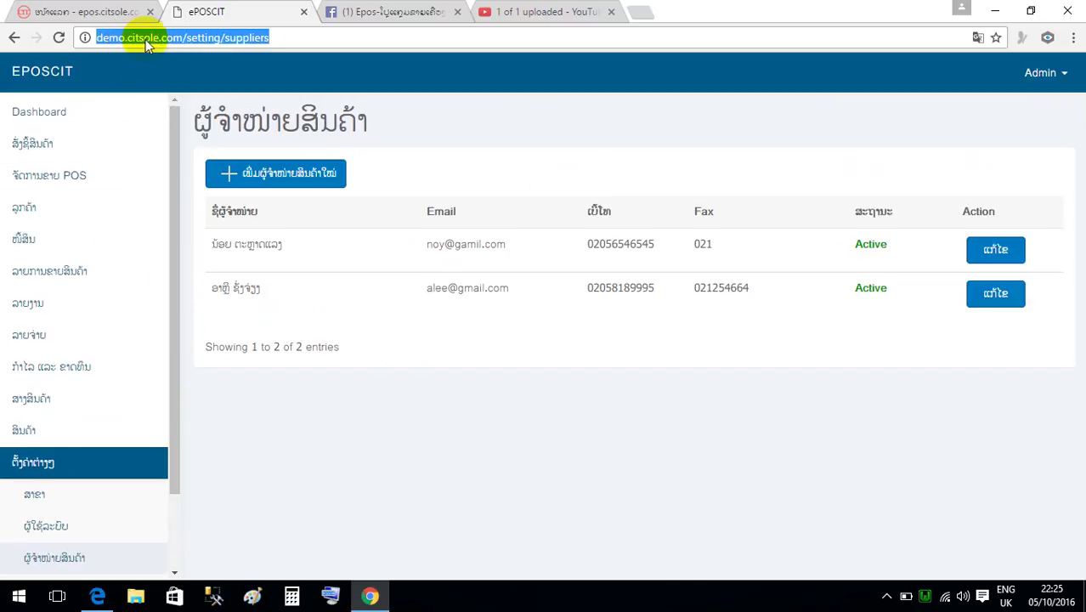
pyautogui.click(117, 11)
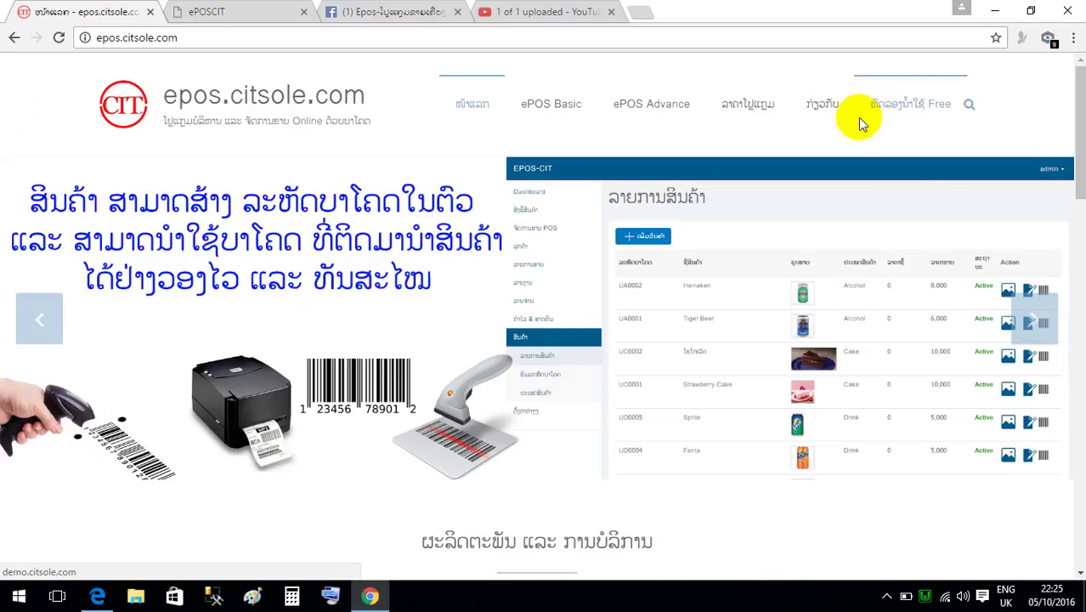
pyautogui.click(249, 9)
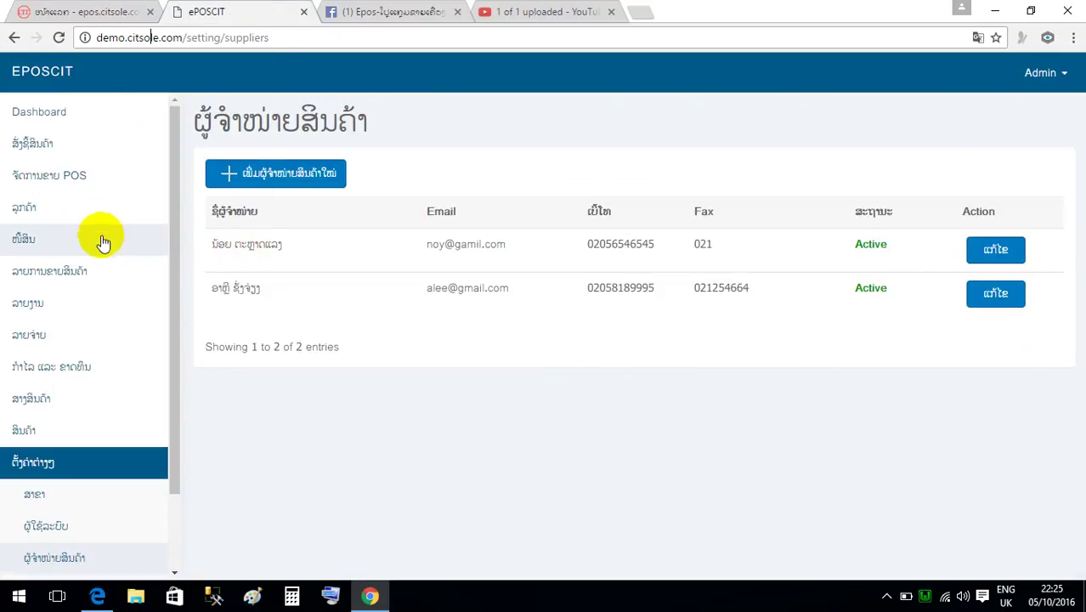
# Step: View the POS sales screen of the ຊຽງຂວາງ branch and go back to the dashboard
pyautogui.click(61, 176)
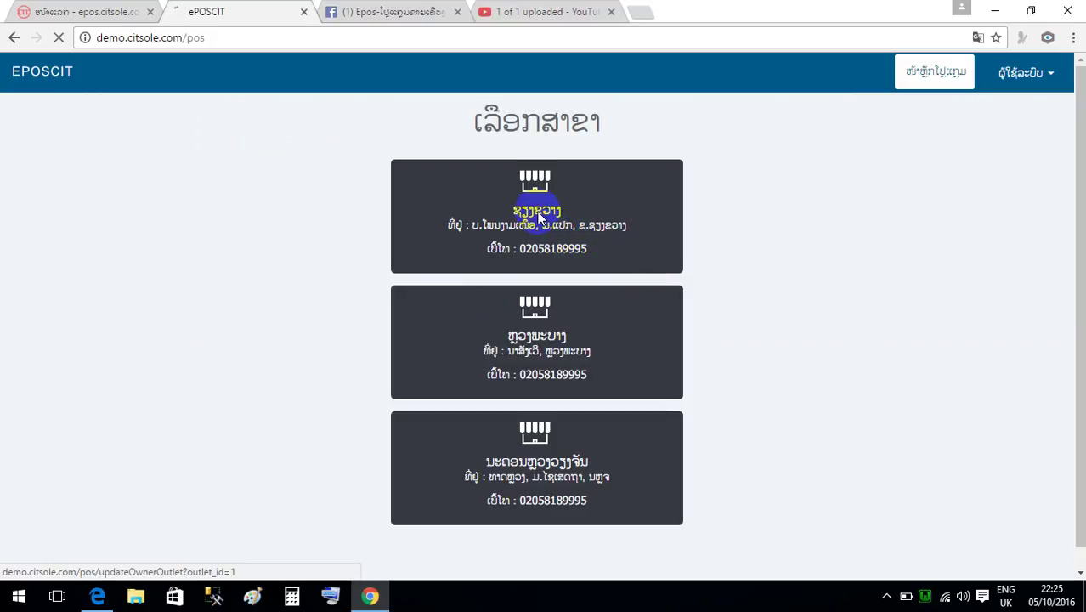
pyautogui.click(537, 217)
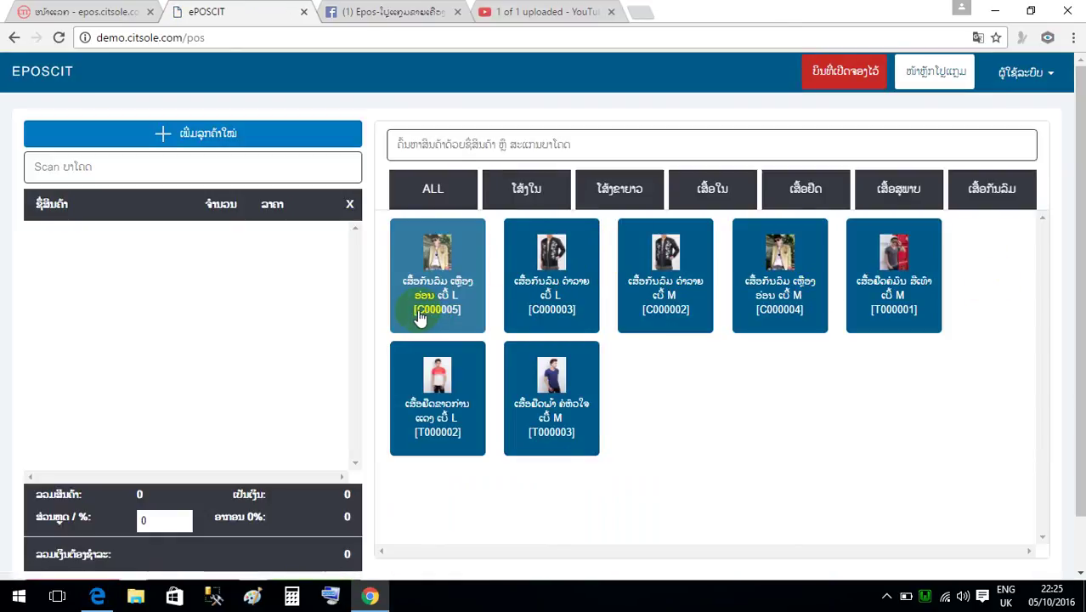
pyautogui.click(925, 75)
# Step: Open the supplier list (ຜູ້ຈຳໜ່າຍສິນຄ້າ) under the settings and start a new supplier record
pyautogui.scroll(-2, 246, 216)
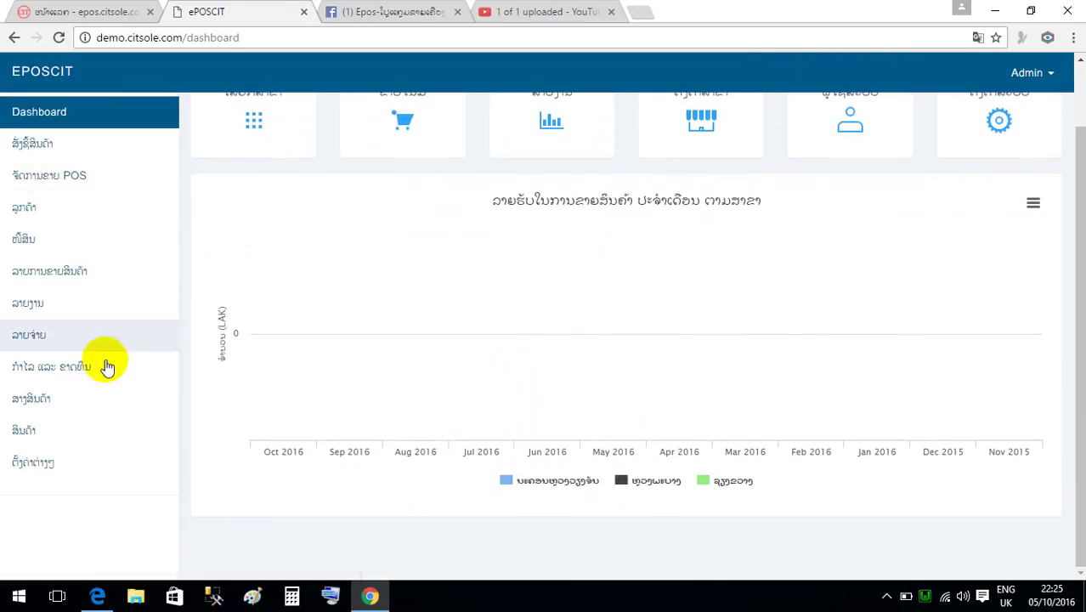
pyautogui.click(34, 463)
pyautogui.scroll(-1, 68, 467)
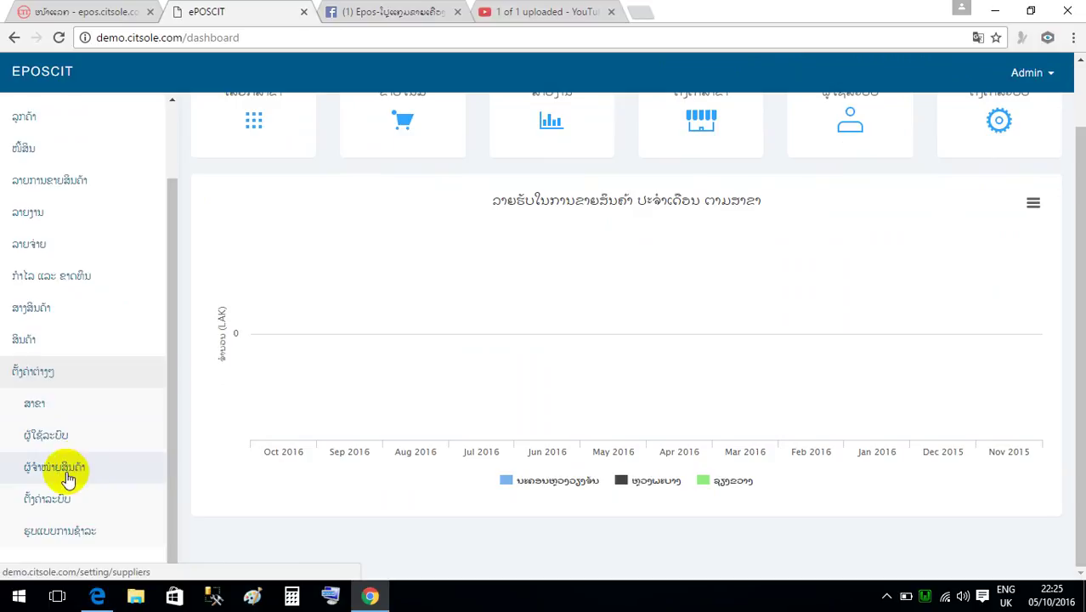
pyautogui.click(64, 473)
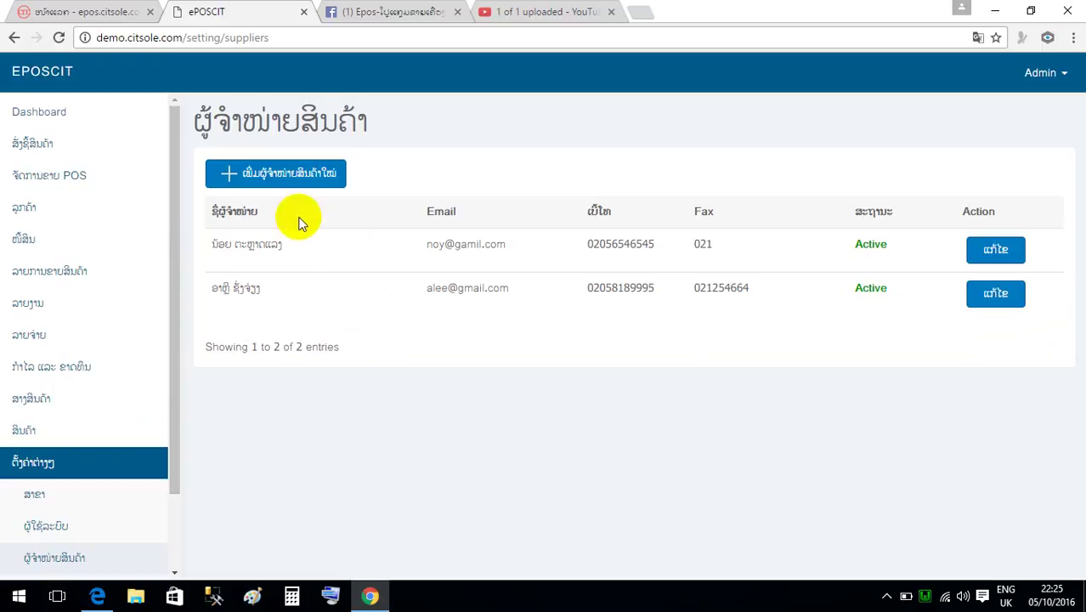
pyautogui.click(295, 181)
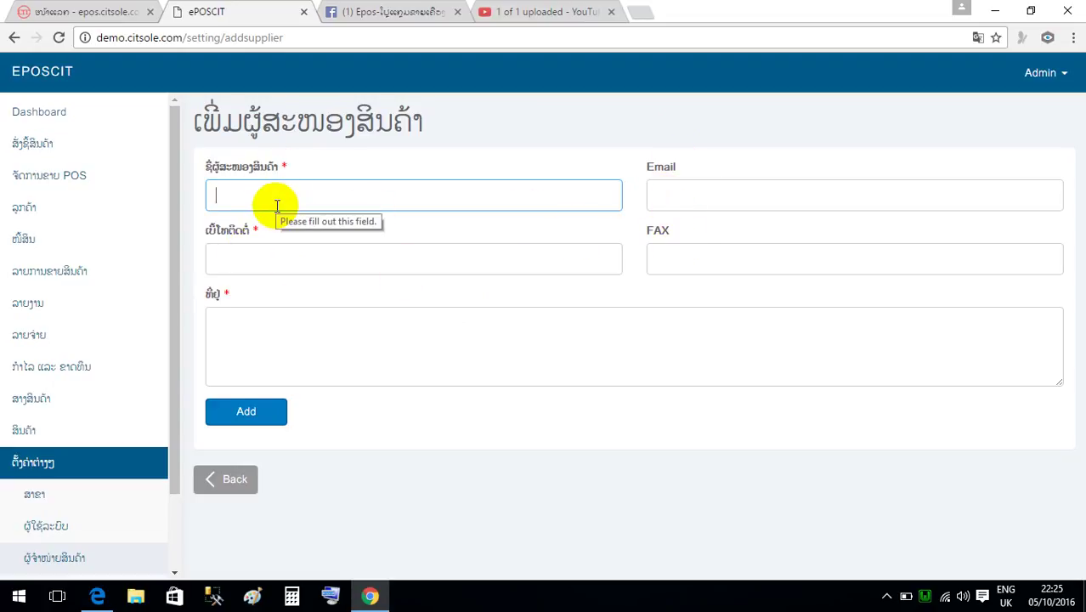
# Step: Fill in the supplier's name in Lao, contact phone and address, add the supplier, and return to the supplier list
pyautogui.hotkey('alt', 'shift')
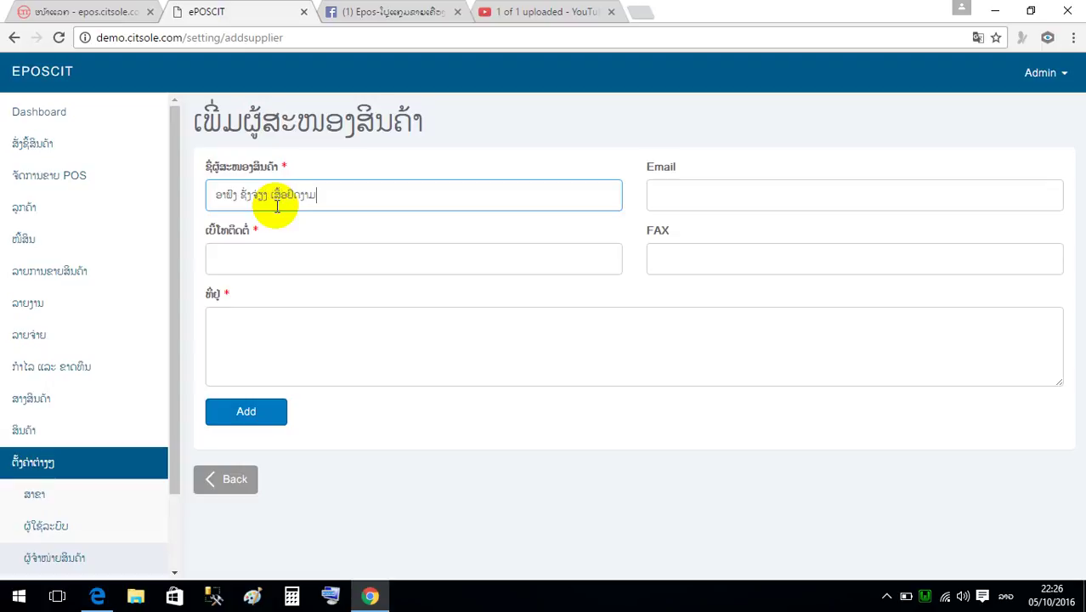
pyautogui.click(691, 195)
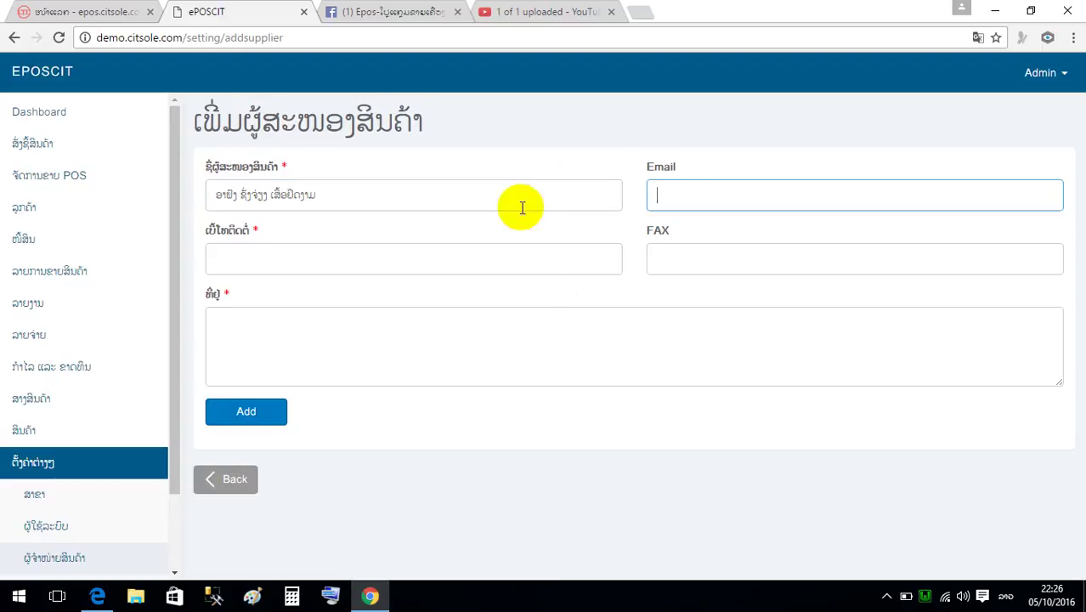
pyautogui.click(271, 266)
pyautogui.click(717, 198)
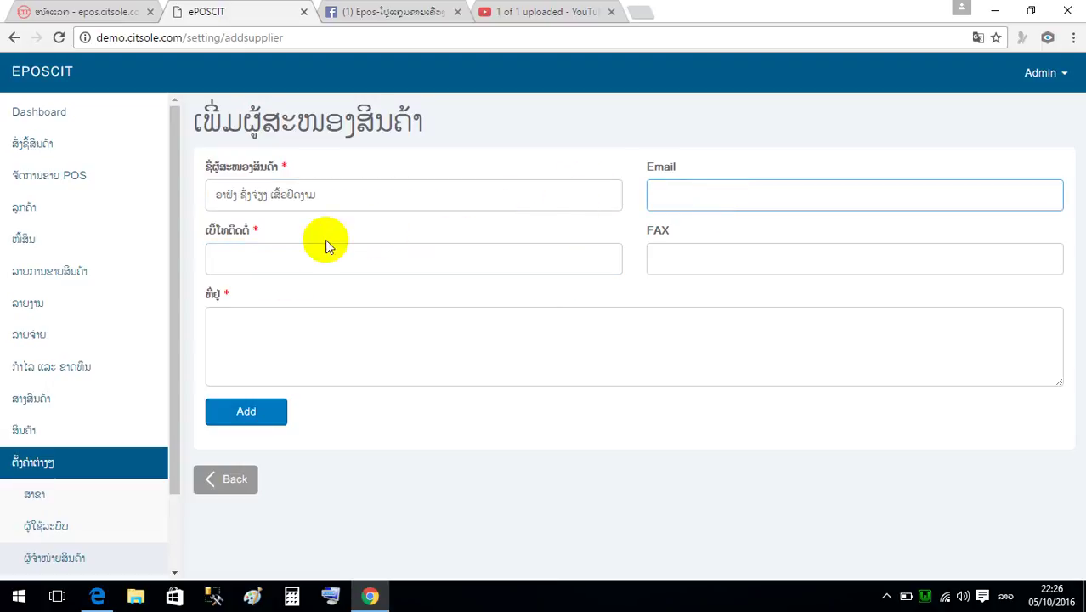
pyautogui.click(290, 247)
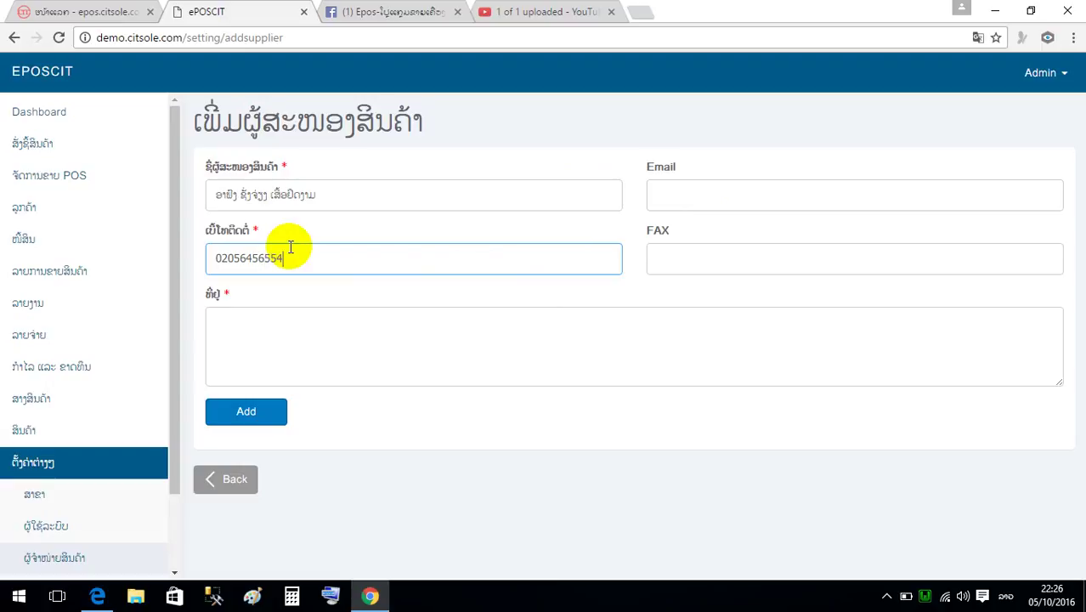
pyautogui.press('Tab')
pyautogui.click(230, 339)
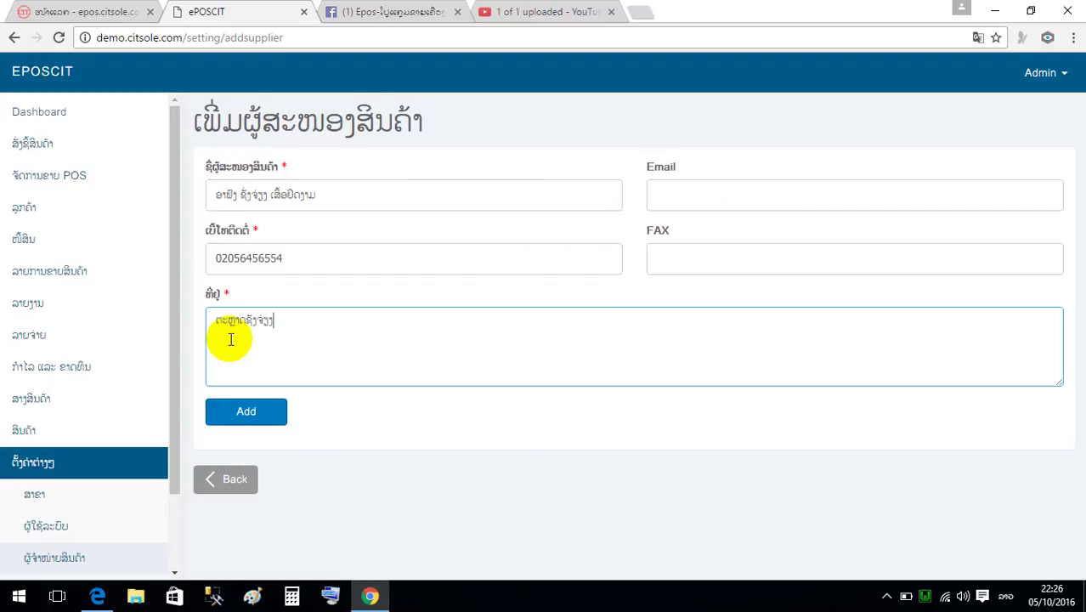
pyautogui.click(251, 412)
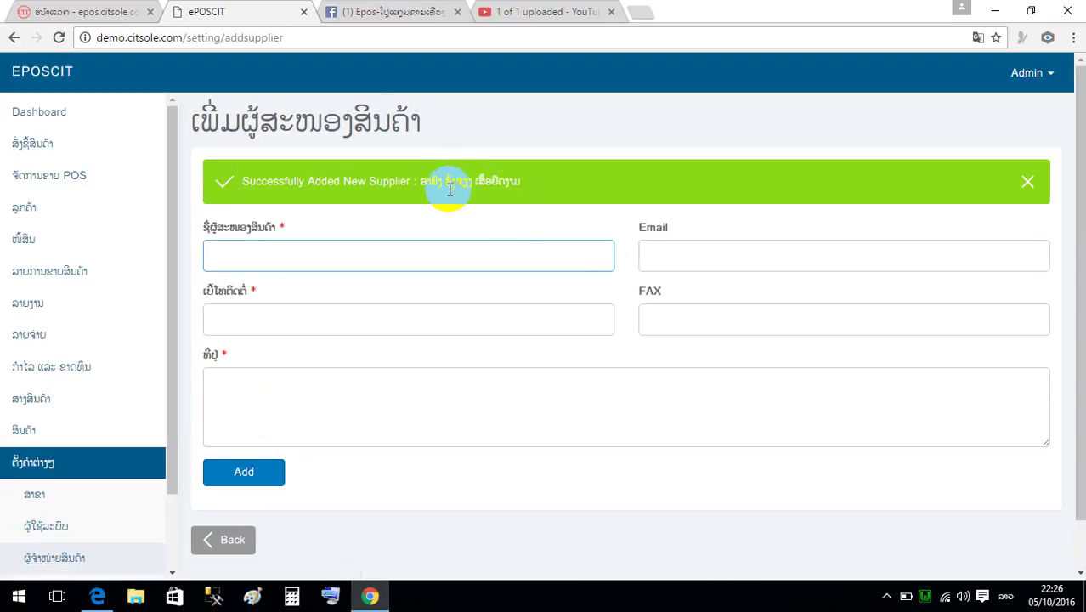
pyautogui.scroll(-1, 383, 330)
pyautogui.click(236, 484)
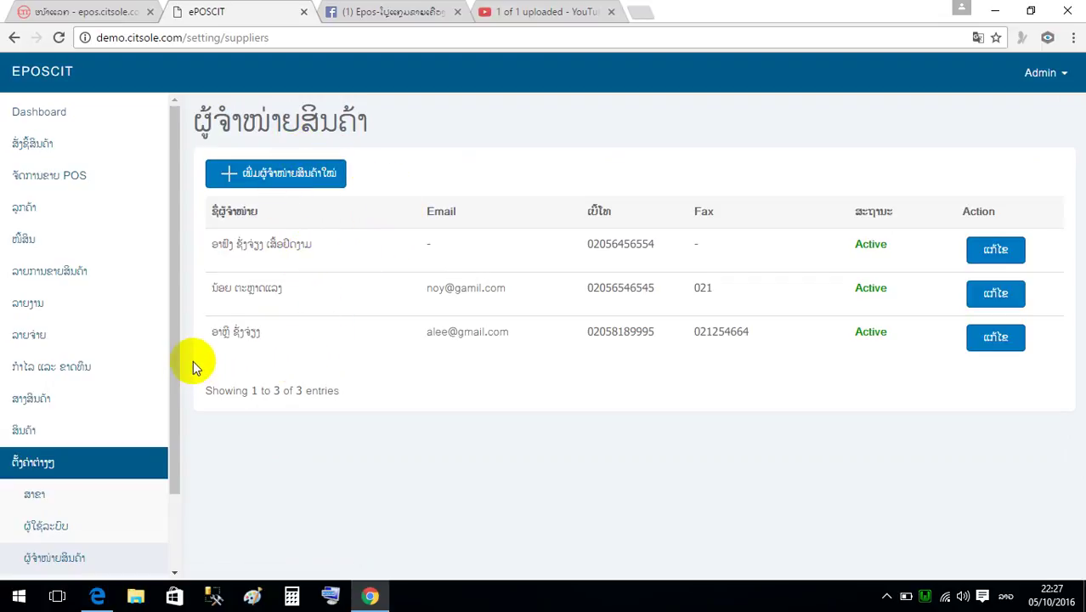
# Step: Open the payment methods page (ຮູບແບບການຊຳລະ) under the settings
pyautogui.click(30, 431)
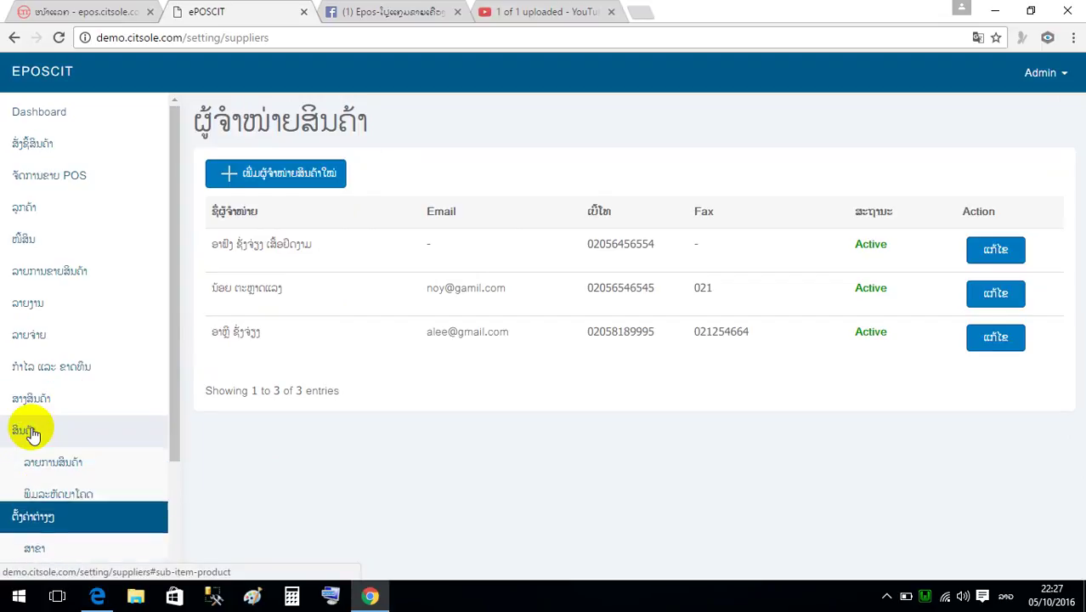
pyautogui.scroll(-2, 80, 395)
pyautogui.scroll(2, 80, 332)
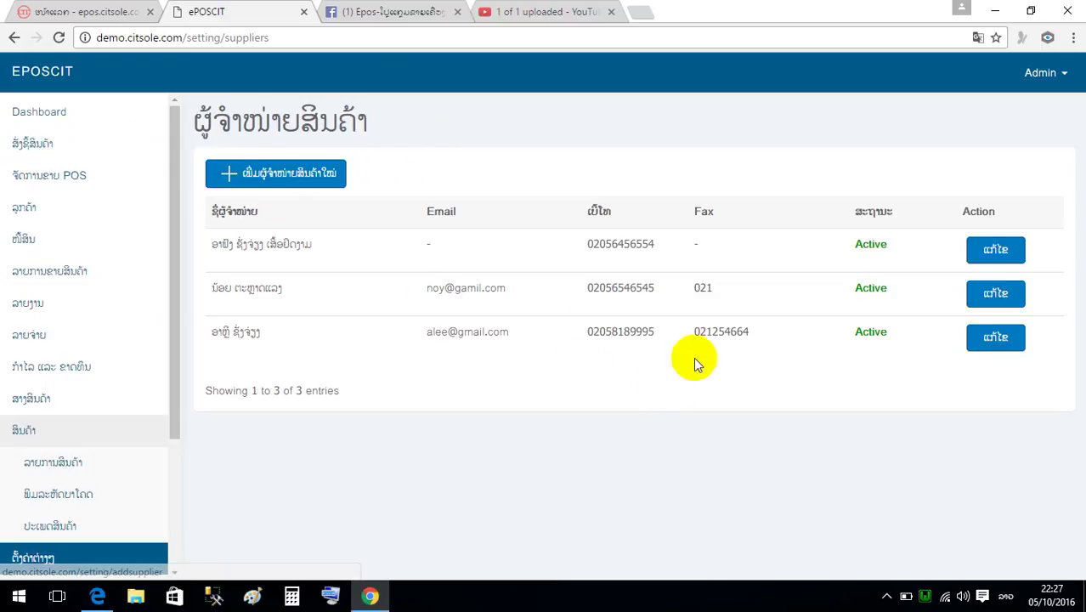
pyautogui.moveTo(175, 296); pyautogui.dragTo(172, 210)
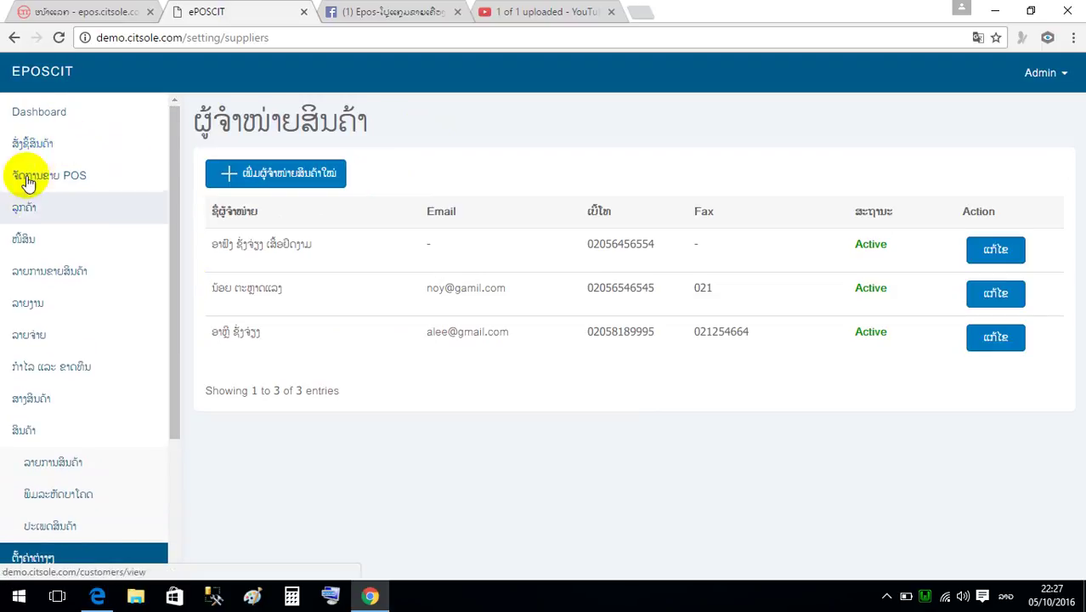
pyautogui.moveTo(174, 257); pyautogui.dragTo(159, 407)
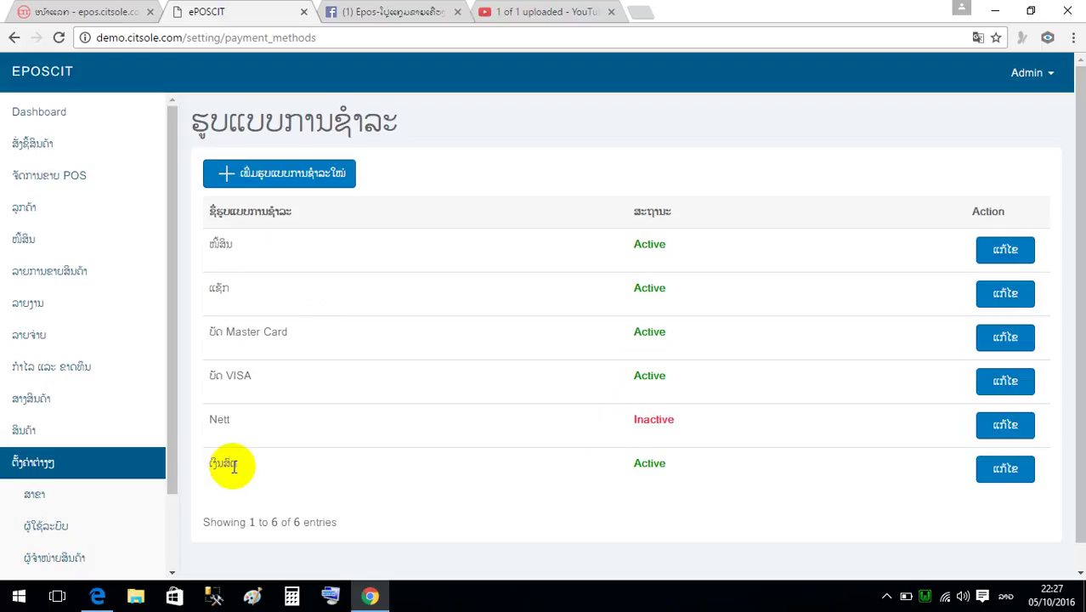
# Step: Examine the listed payment methods and their statuses, including the debt, cash (ເງິນສົດ) and Nett entries
pyautogui.moveTo(235, 245); pyautogui.dragTo(198, 242)
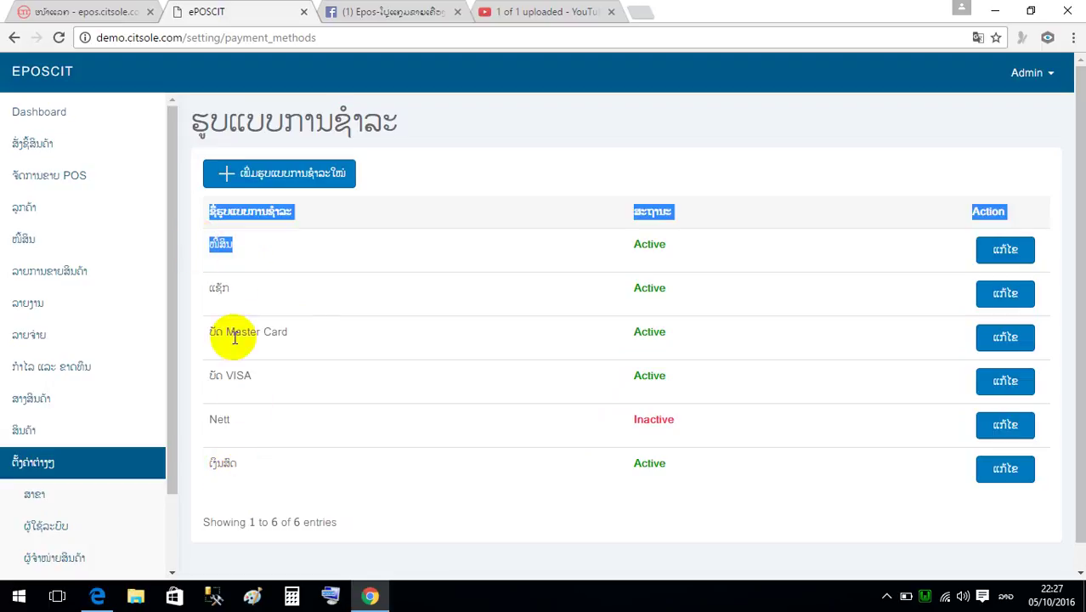
pyautogui.moveTo(237, 464); pyautogui.dragTo(207, 463)
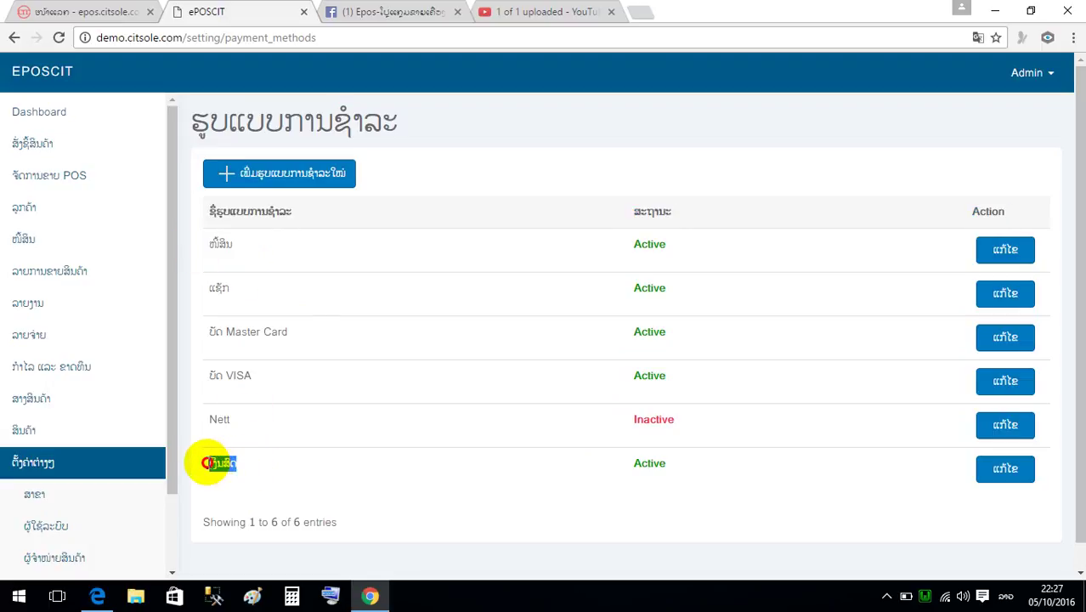
pyautogui.doubleClick(652, 463)
pyautogui.moveTo(684, 420); pyautogui.dragTo(577, 423)
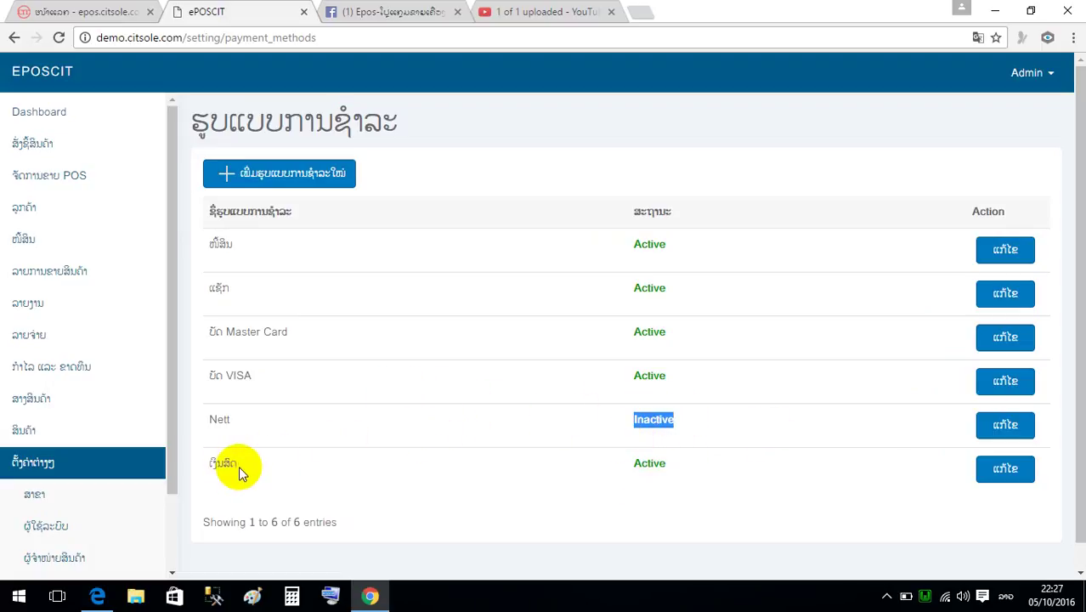
pyautogui.moveTo(239, 466); pyautogui.dragTo(204, 458)
# Step: View the form for adding a payment method and return to the payment methods list without adding one
pyautogui.click(280, 175)
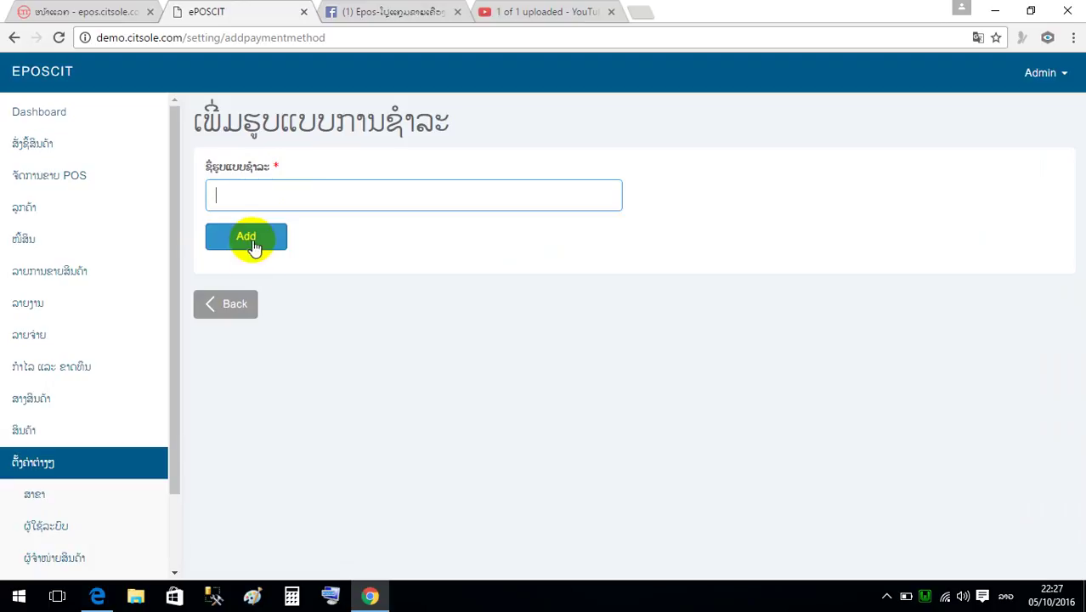
pyautogui.click(235, 308)
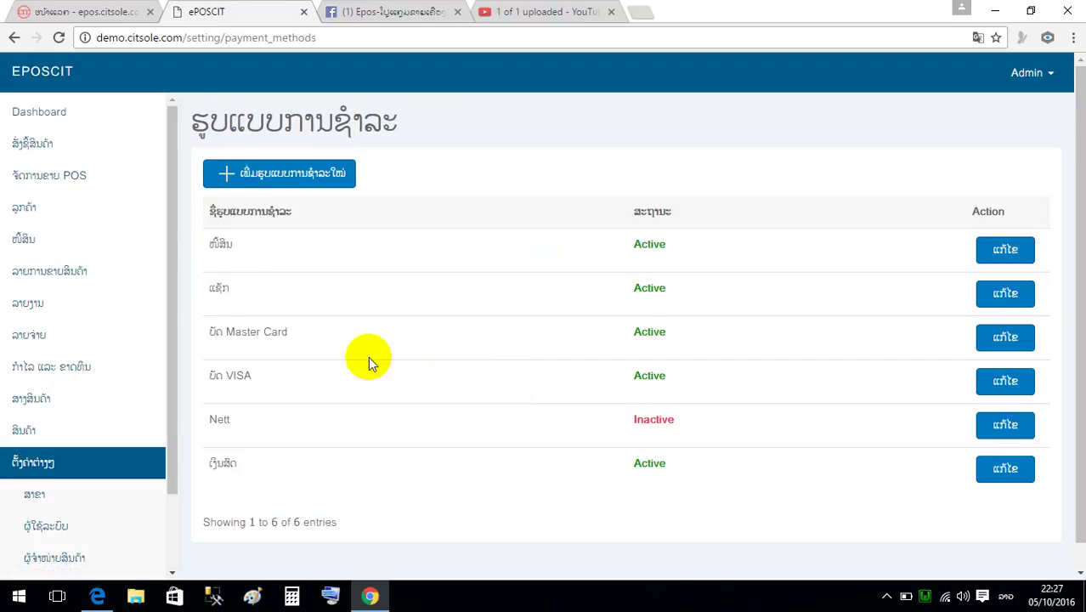
pyautogui.scroll(-1, 370, 365)
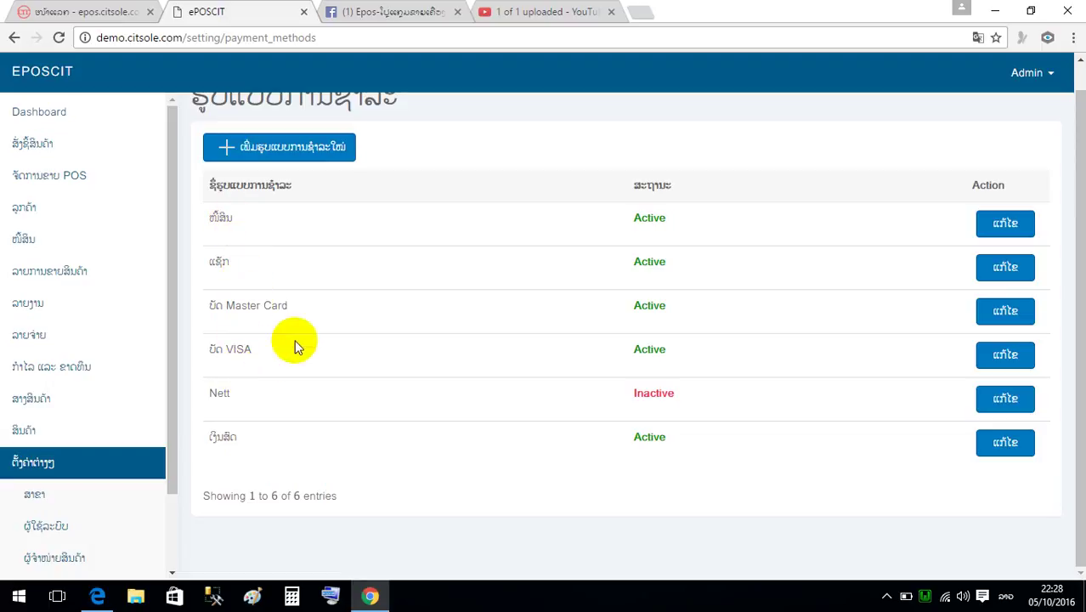
pyautogui.scroll(1, 239, 335)
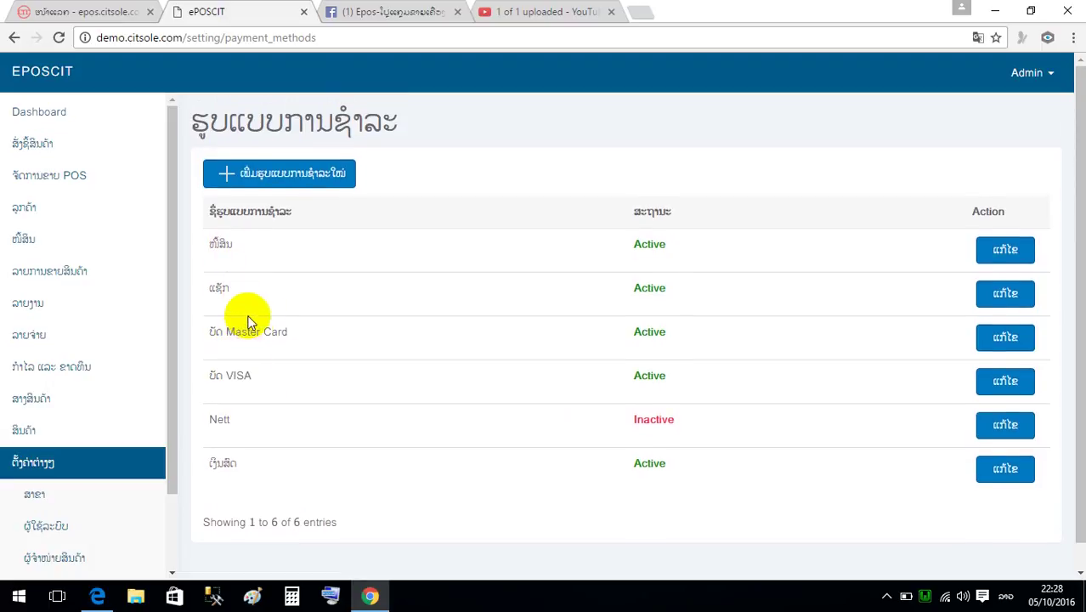
# Step: Open the product categories page (ປະເພດສິນຄ້າ) under products and examine the first listed categories, ເສື້ອກັນລົມ and ເສື້ອສຸພາບ
pyautogui.moveTo(172, 352); pyautogui.dragTo(170, 452)
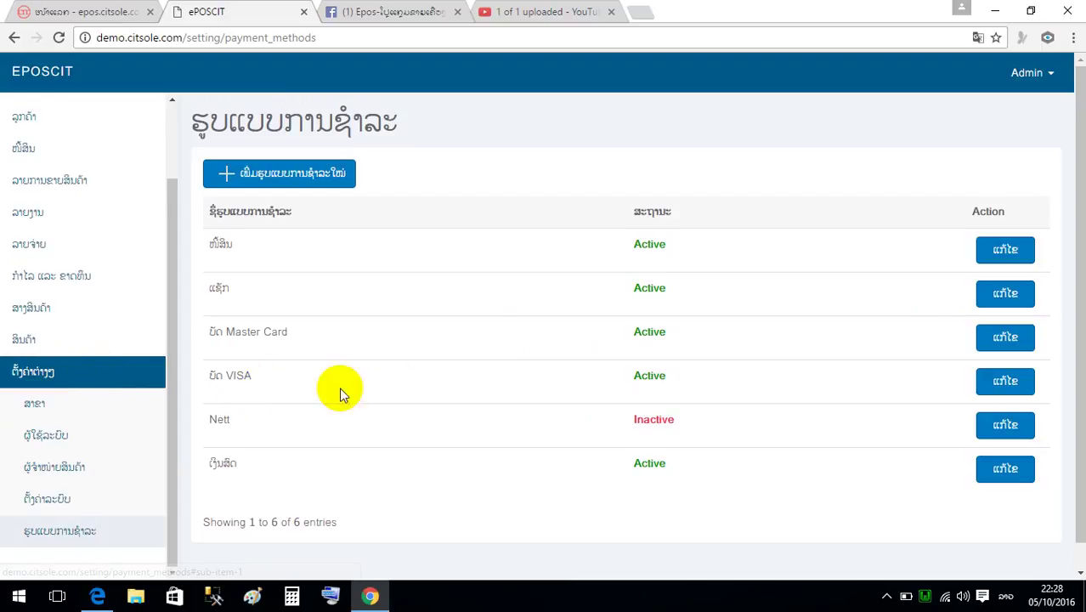
pyautogui.click(30, 348)
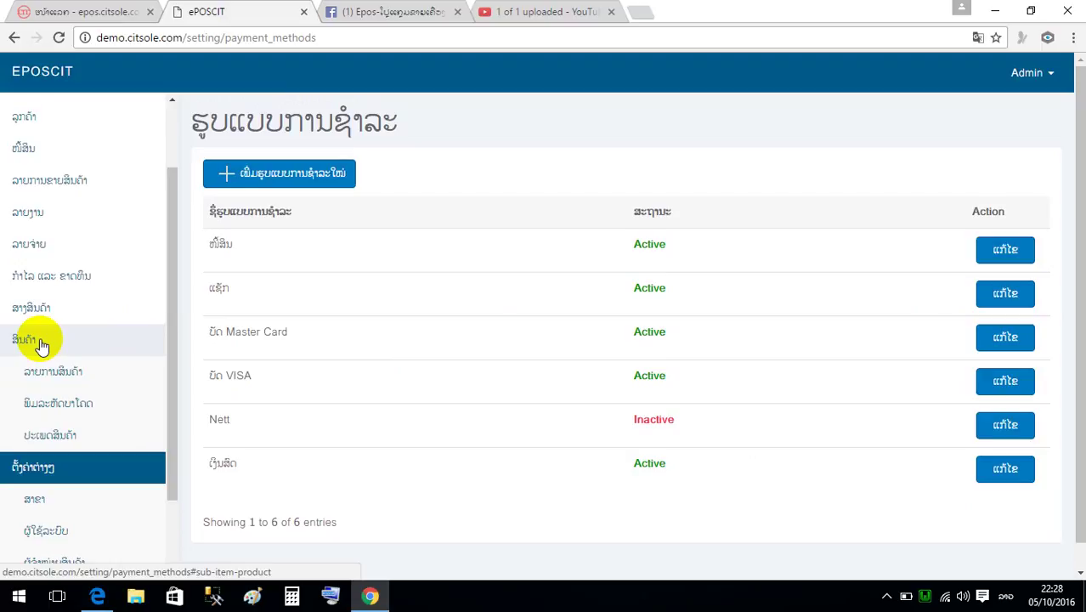
pyautogui.click(62, 435)
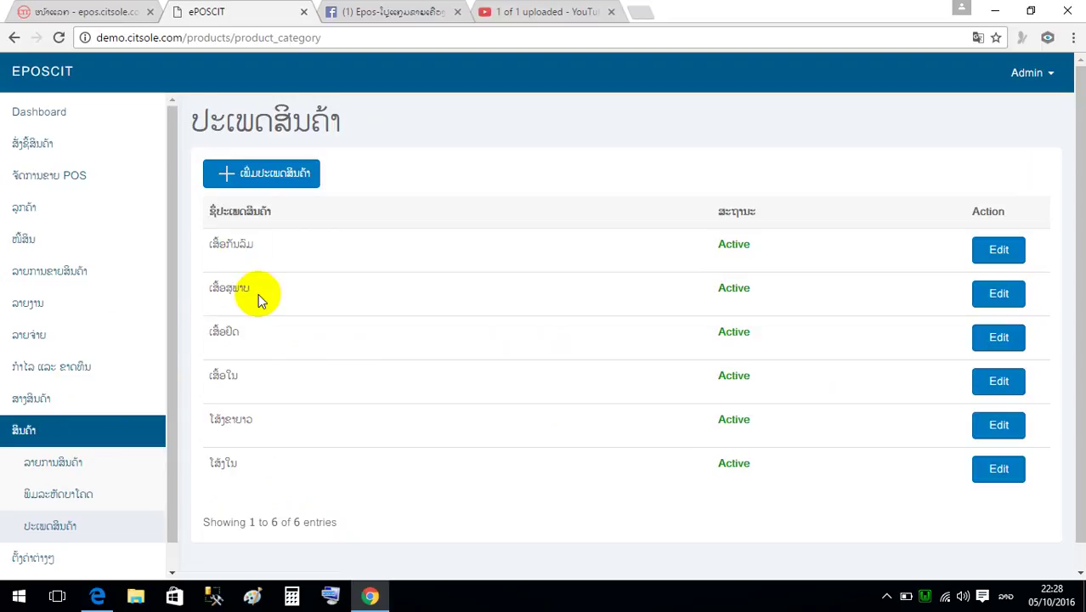
pyautogui.moveTo(256, 245); pyautogui.dragTo(211, 244)
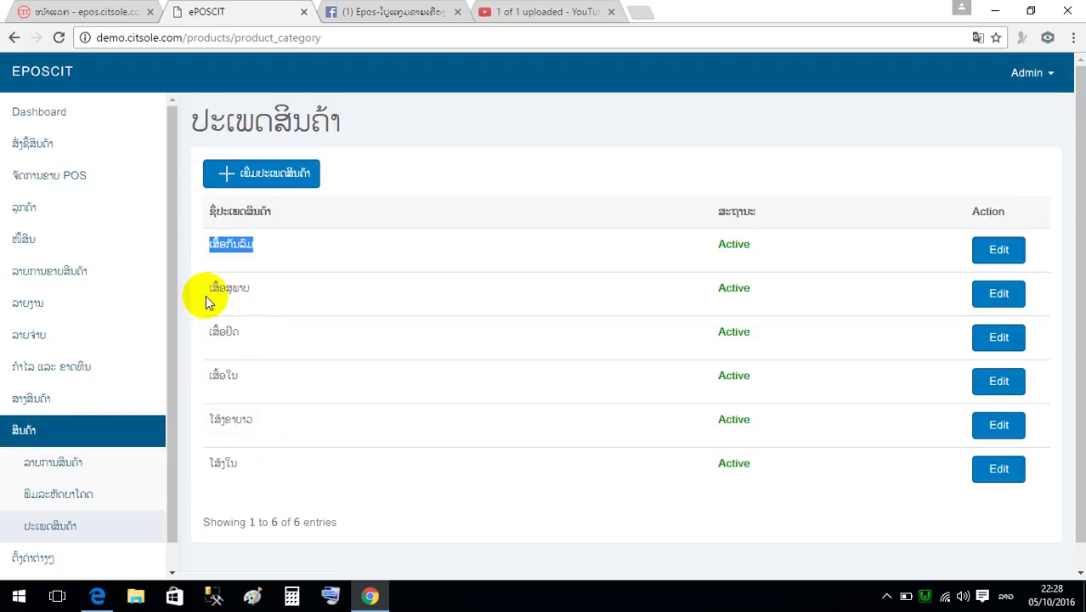
pyautogui.click(209, 244)
pyautogui.moveTo(210, 244); pyautogui.dragTo(244, 289)
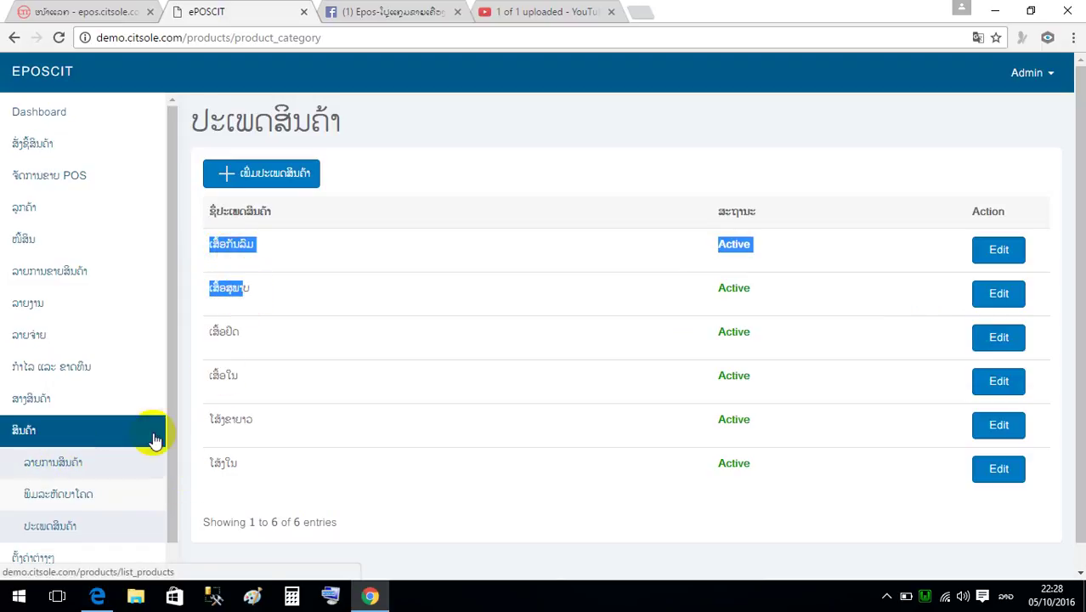
pyautogui.click(281, 307)
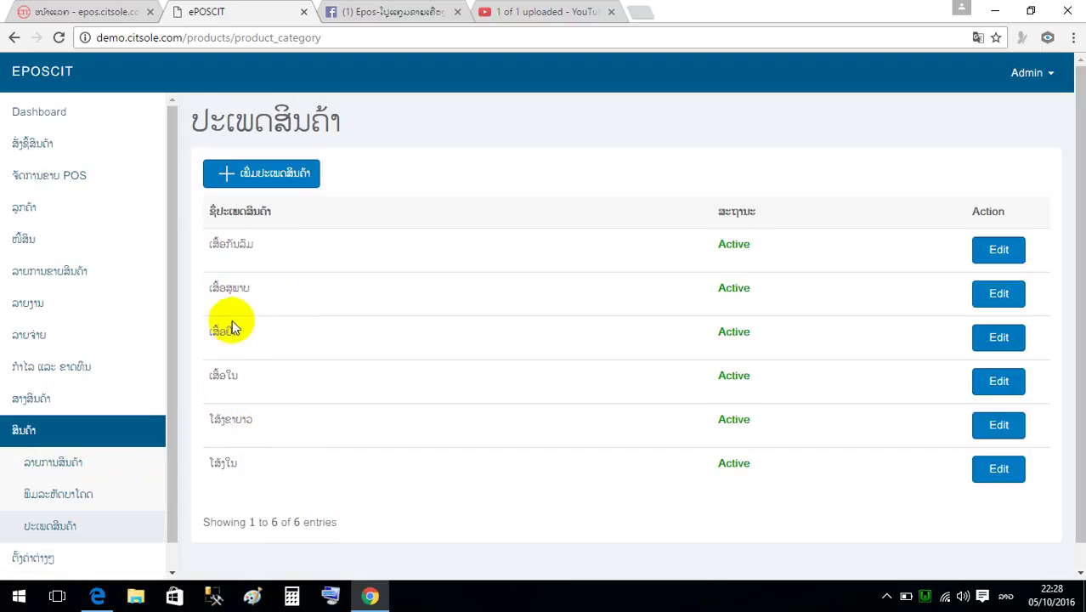
# Step: Open the product list (ລາຍການສິນຄ້າ) and look over the products with their categories, prices and statuses
pyautogui.scroll(-1, 127, 407)
pyautogui.click(44, 436)
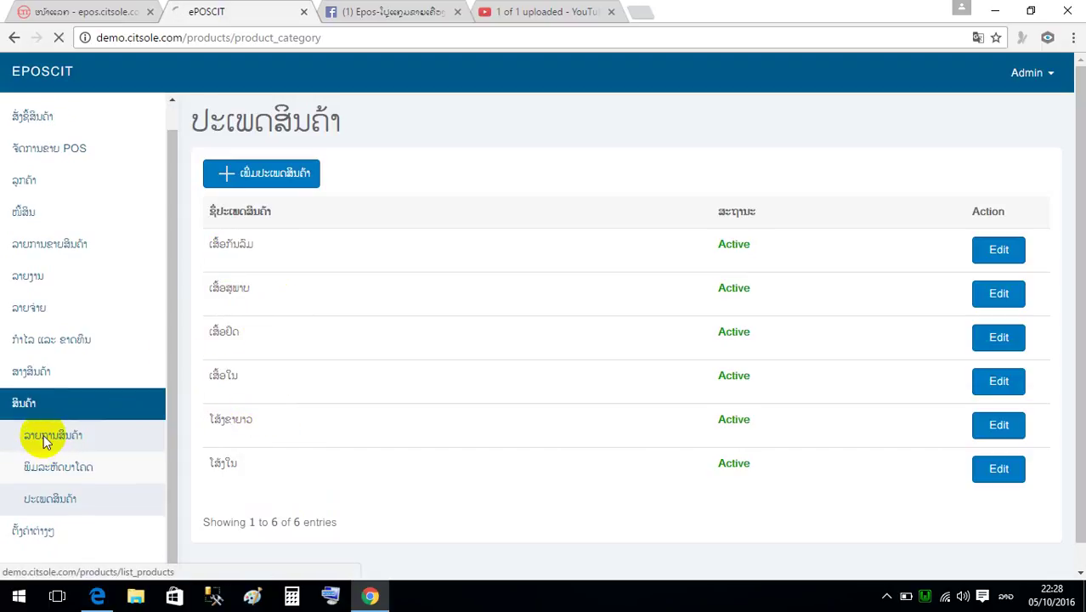
pyautogui.scroll(-2, 448, 359)
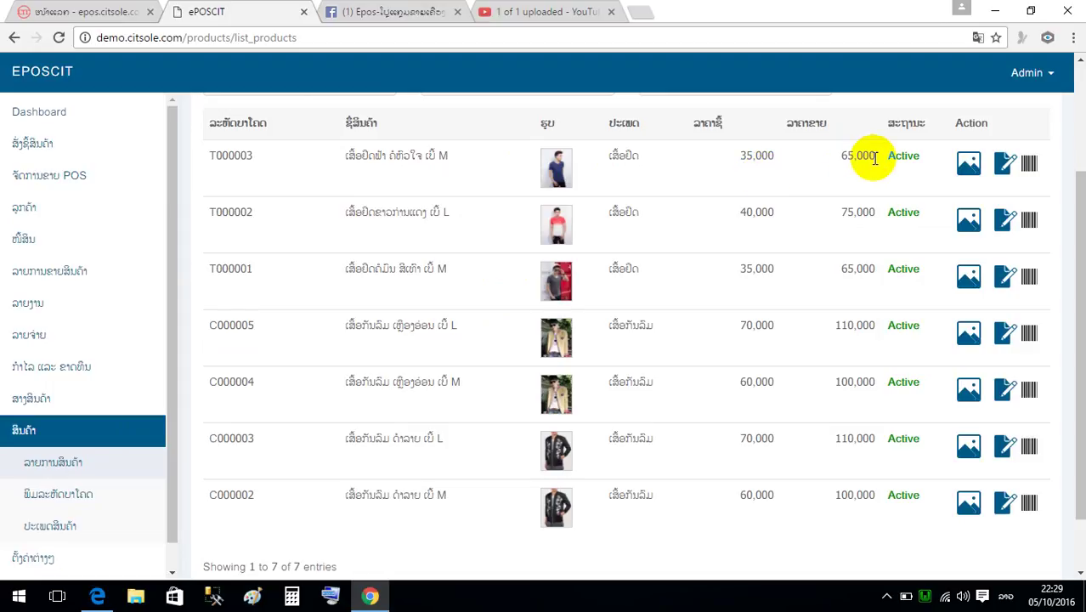
pyautogui.scroll(2, 811, 199)
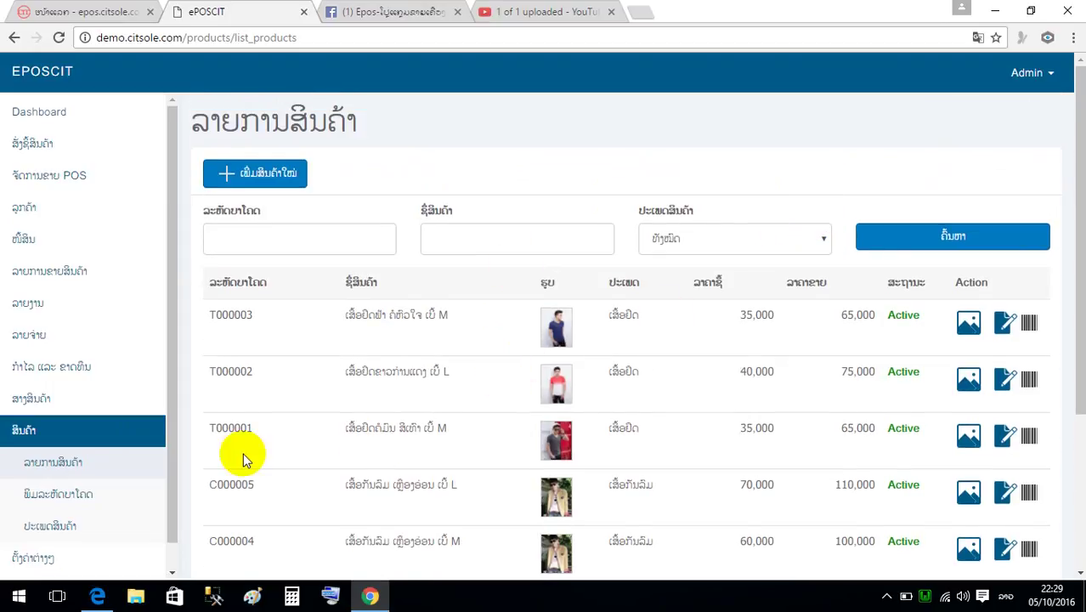
pyautogui.scroll(-1, 174, 441)
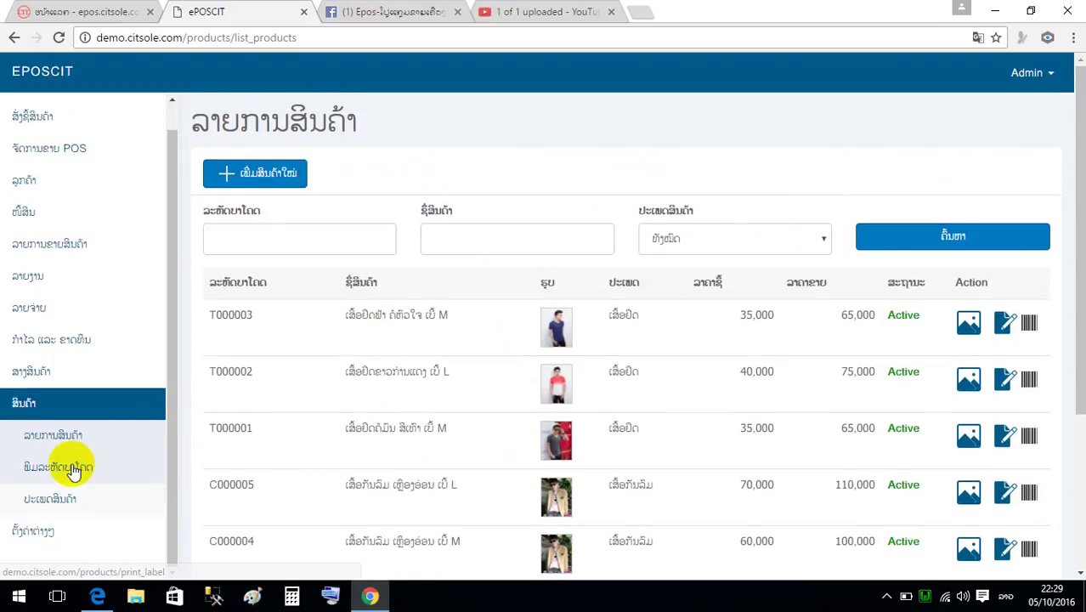
# Step: Return to the product categories page, view the form for adding a category, and go back without adding one
pyautogui.click(59, 503)
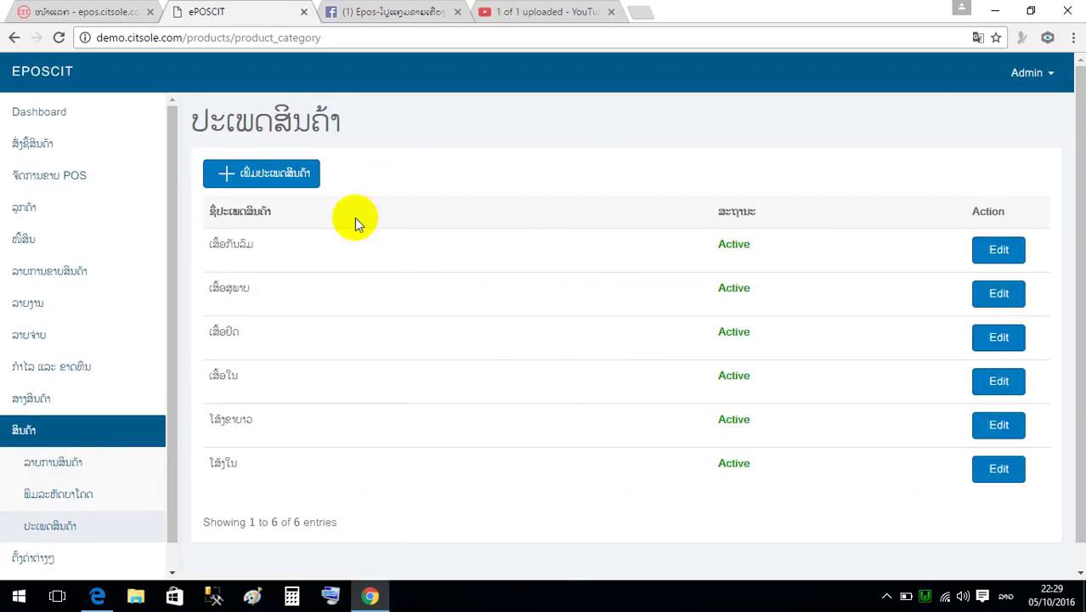
pyautogui.click(286, 175)
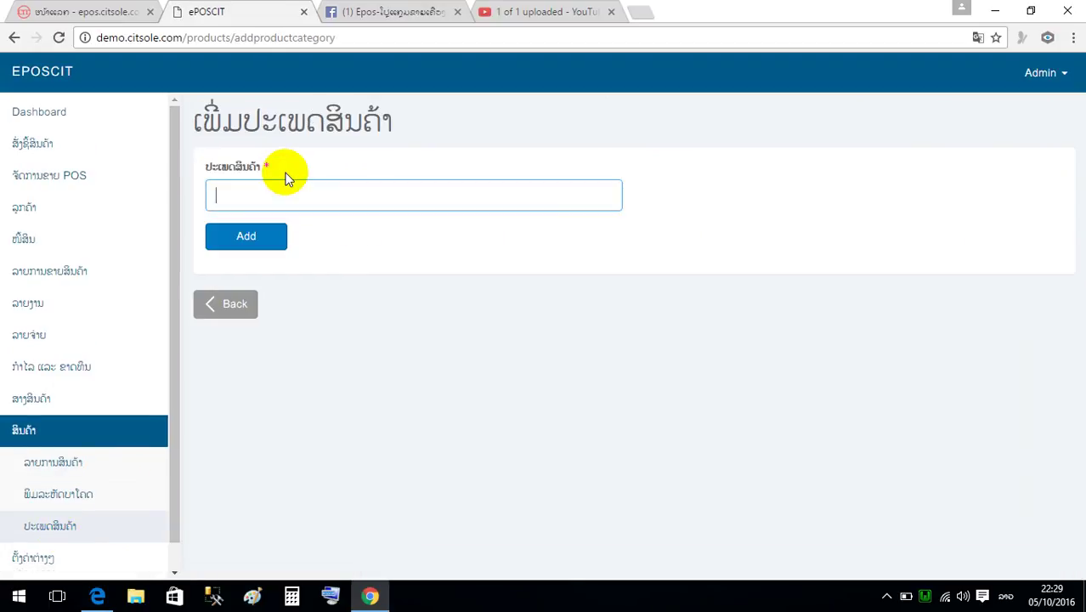
pyautogui.click(231, 307)
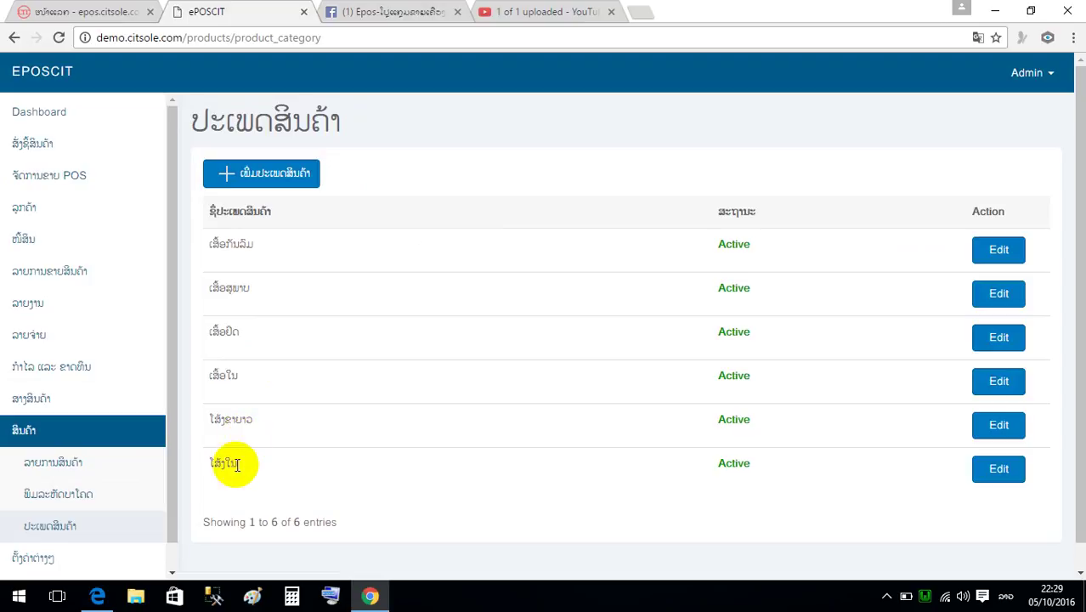
# Step: Add a new product category named ກາລາວັດ and return to the category list
pyautogui.click(223, 172)
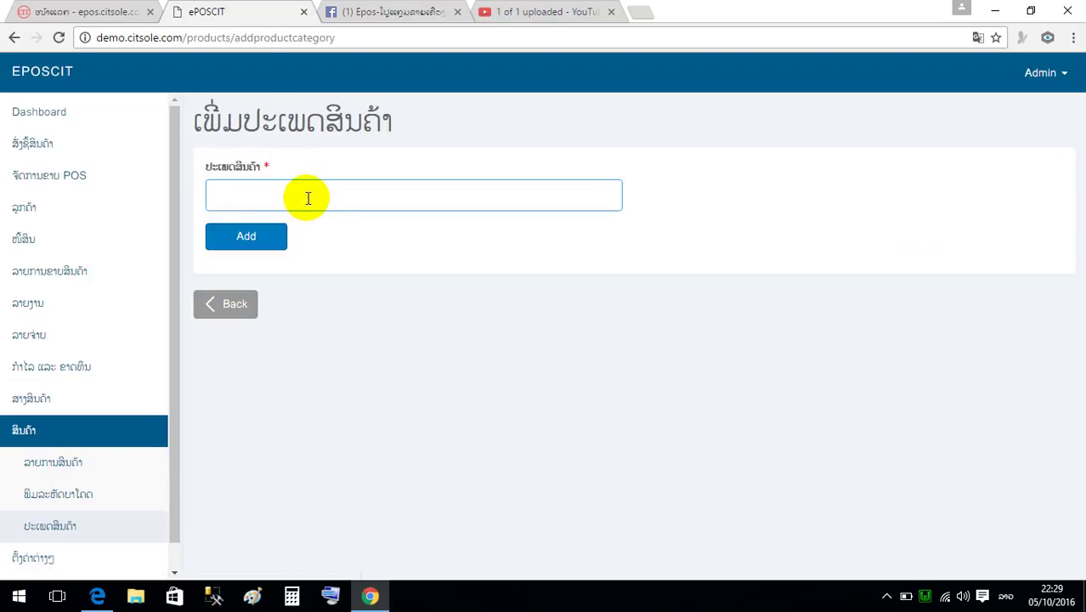
pyautogui.write('ກາລາວັດ')
pyautogui.click(273, 238)
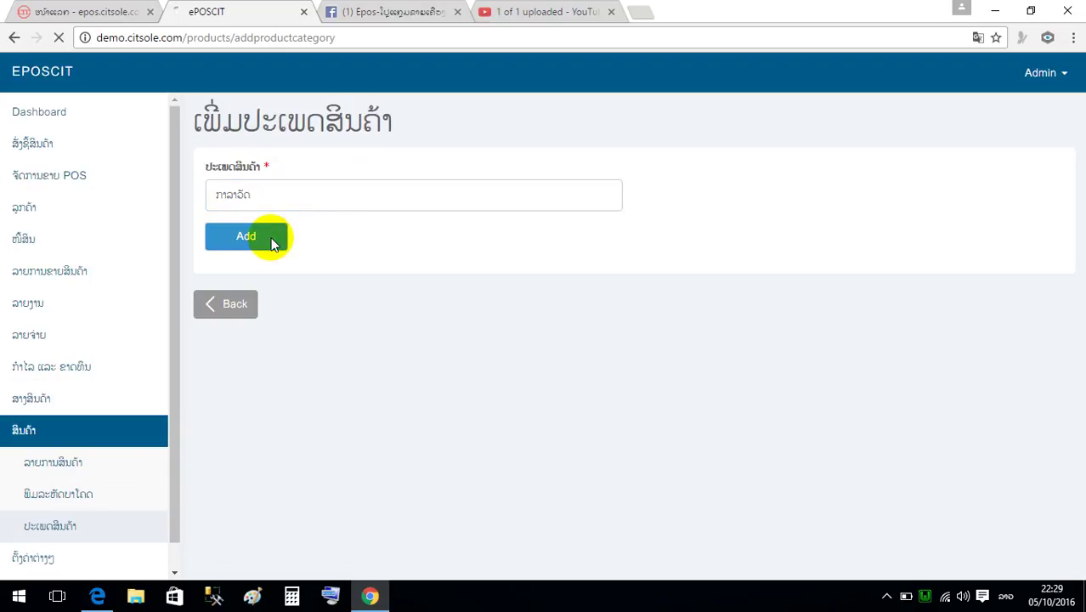
pyautogui.click(226, 365)
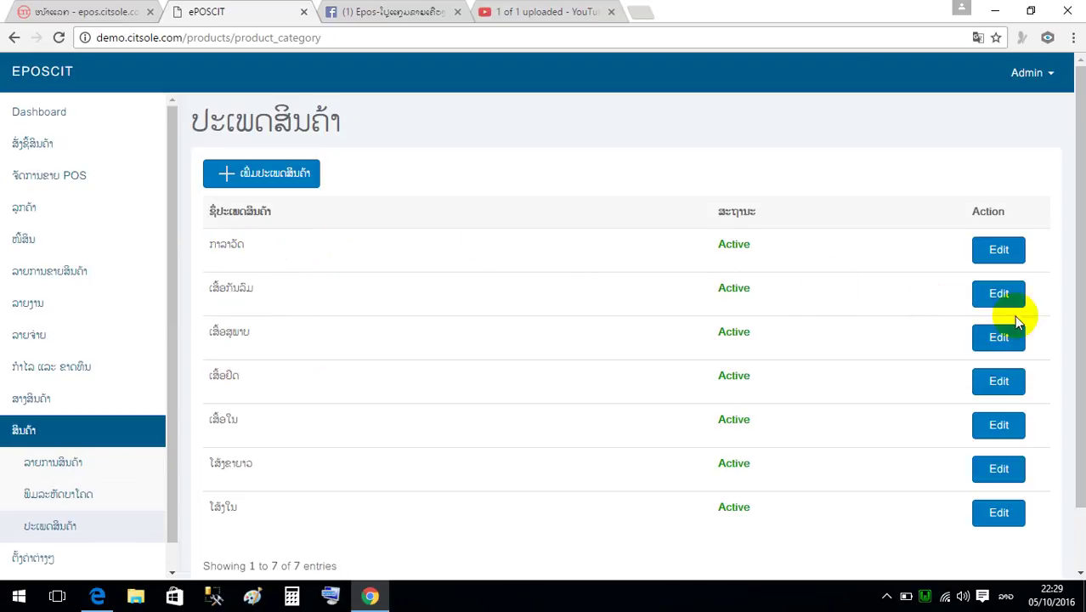
# Step: View the edit form of the ກາລາວັດ category and the blank form for adding a category, returning to the category list from each
pyautogui.click(1018, 251)
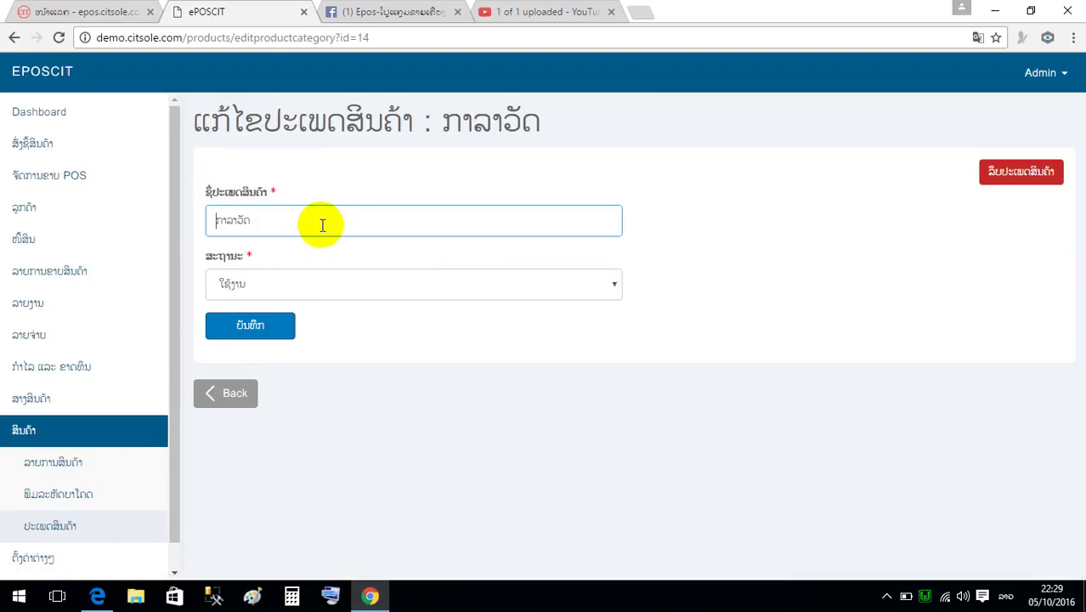
pyautogui.click(233, 401)
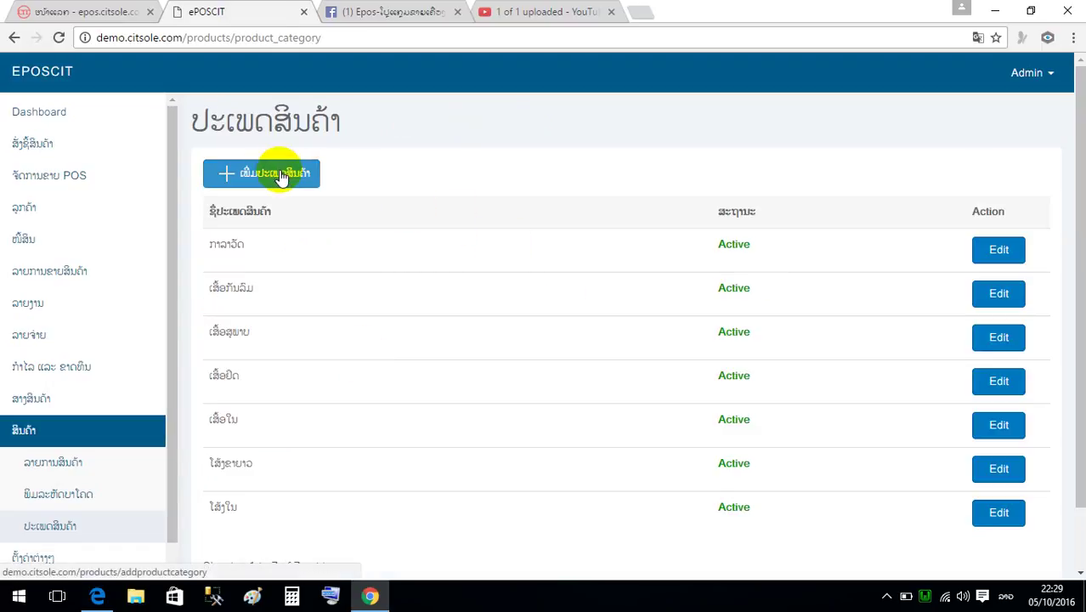
pyautogui.click(279, 176)
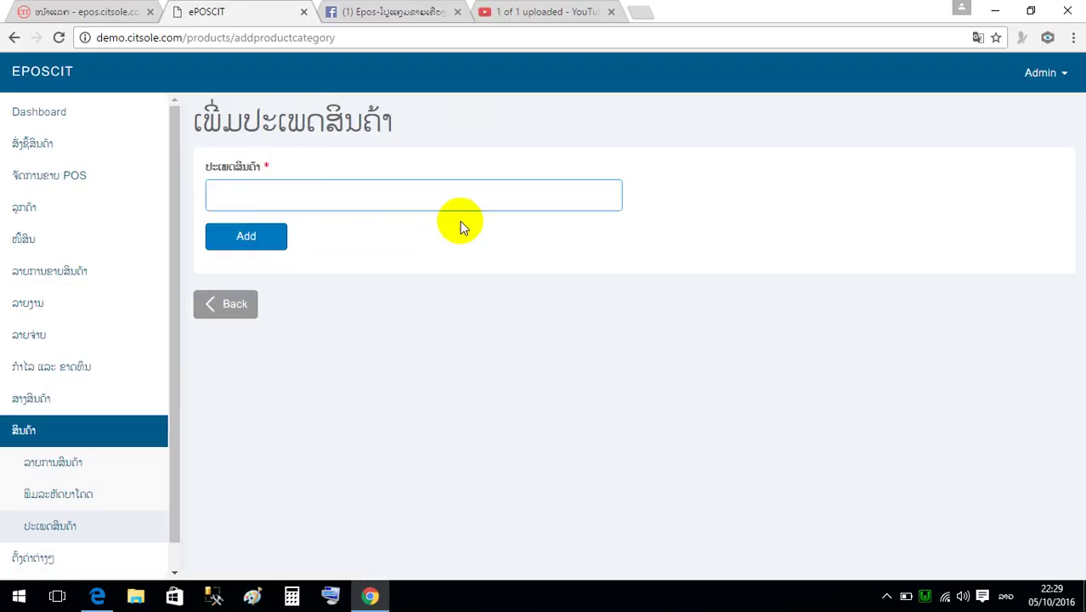
pyautogui.click(230, 312)
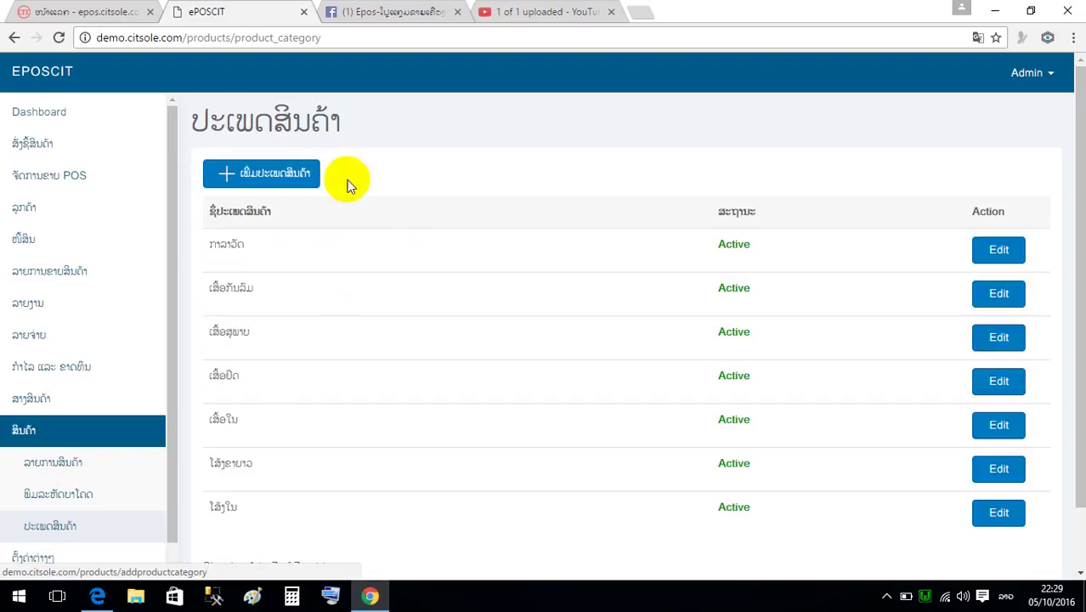
# Step: Open the product list (ລາຍການສິນຄ້າ) from the product categories page and review the listed products
pyautogui.scroll(-1, 371, 349)
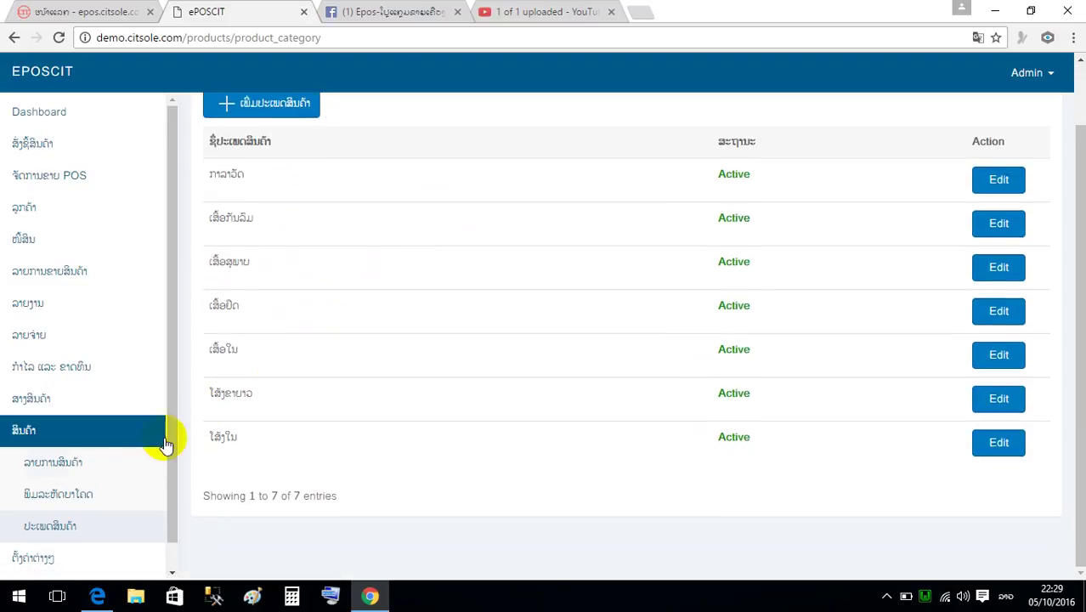
pyautogui.click(70, 464)
pyautogui.scroll(-2, 461, 279)
pyautogui.scroll(1, 382, 302)
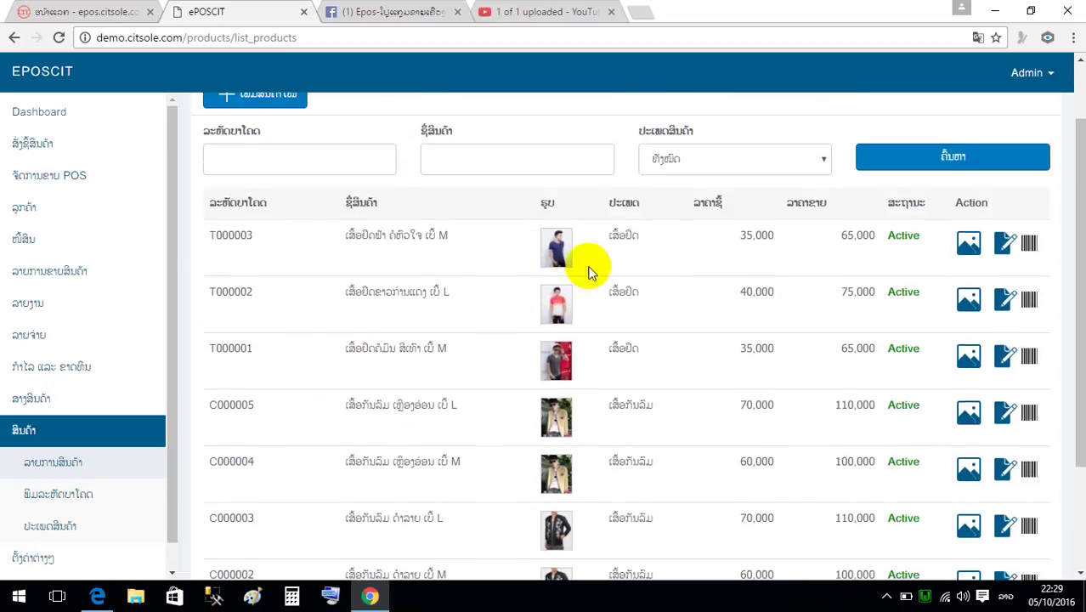